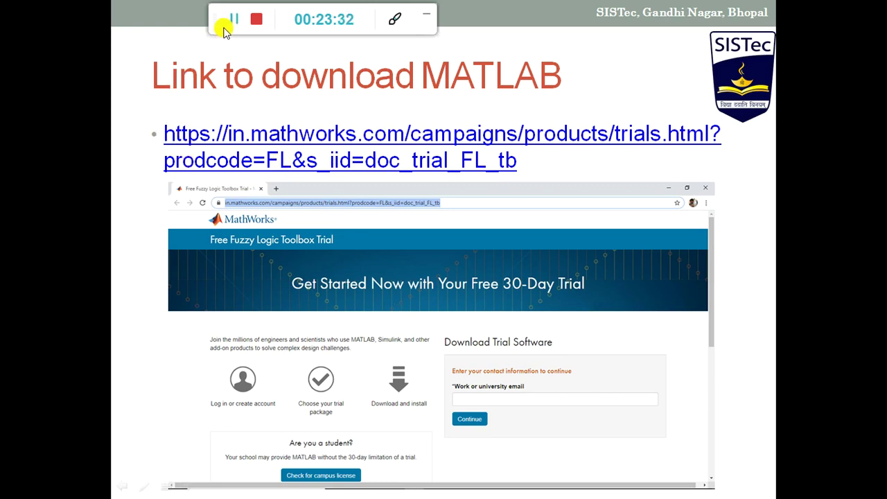
Switch to MATLAB and launch the Fuzzy Logic Designer with the command fuzzyLogicDesigner, moving its window clear of the command prompt.
left_click(230, 21)
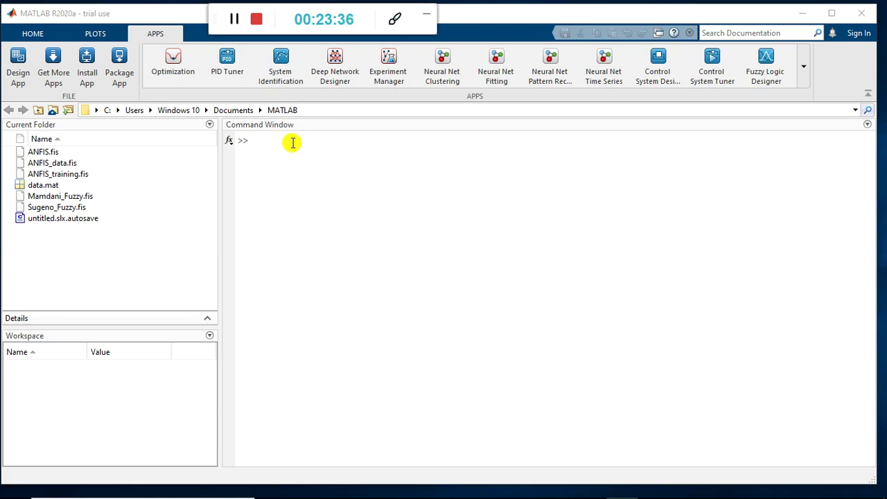
left_click(263, 146)
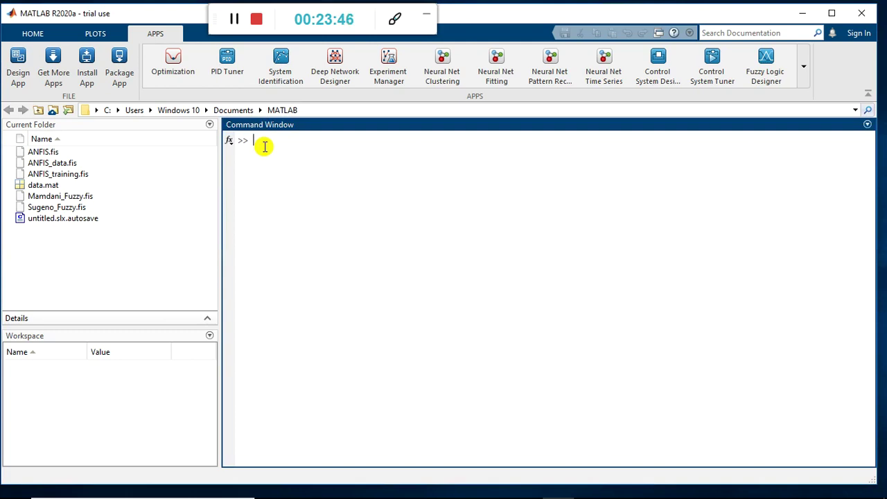
type("f")
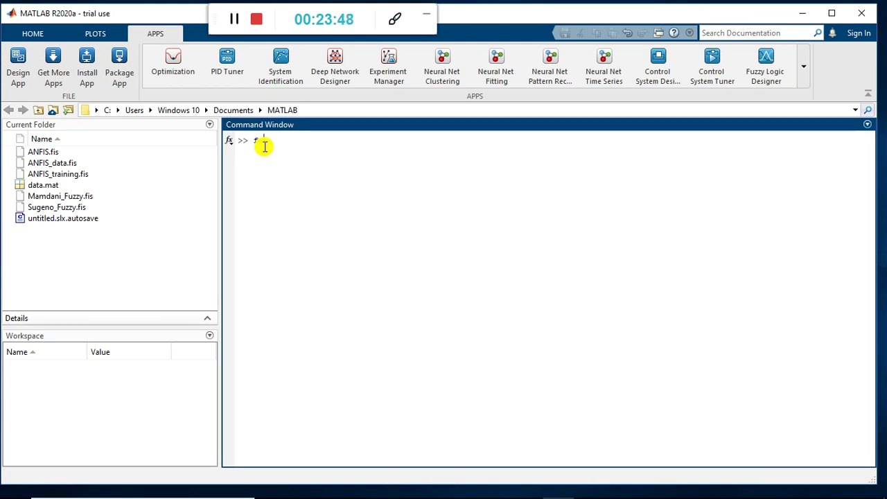
type("u")
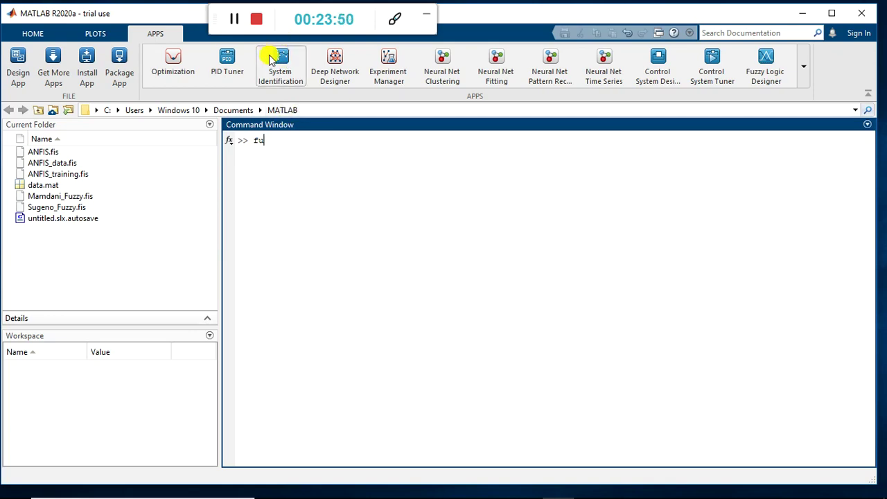
type("zzyLogicDesigner")
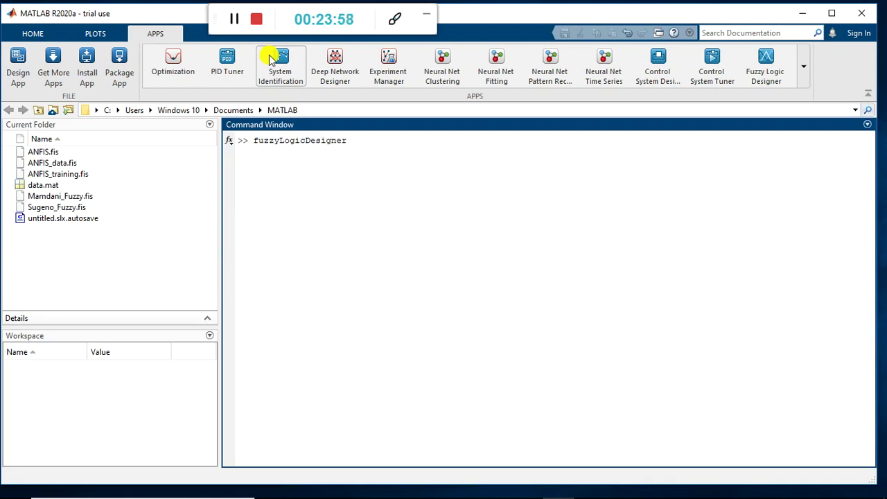
key("Return")
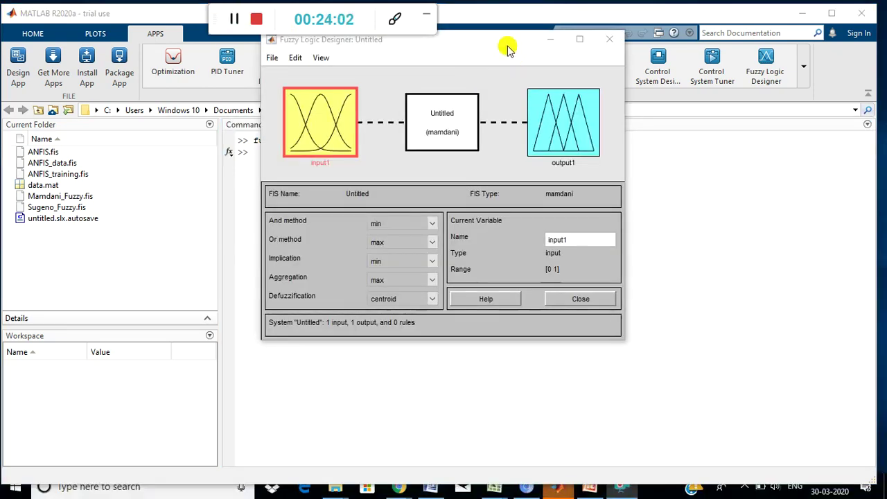
left_click_drag(517, 42, 615, 156)
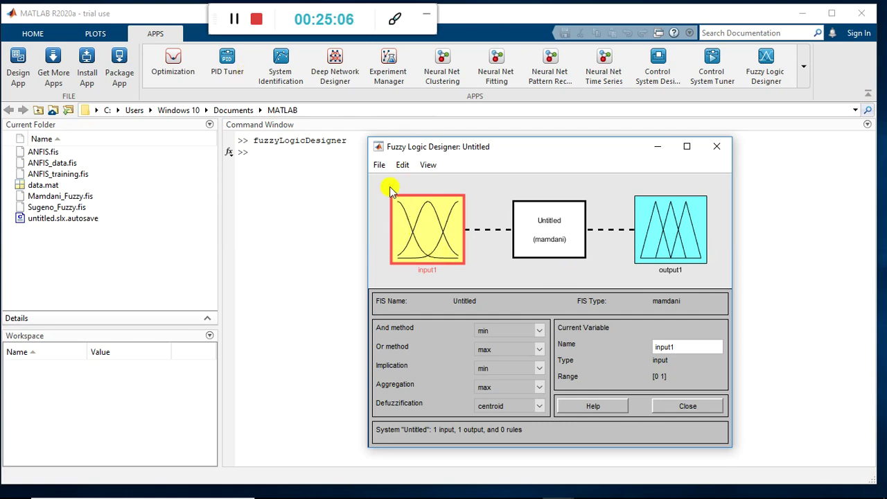
left_click(378, 166)
mouse_move(385, 181)
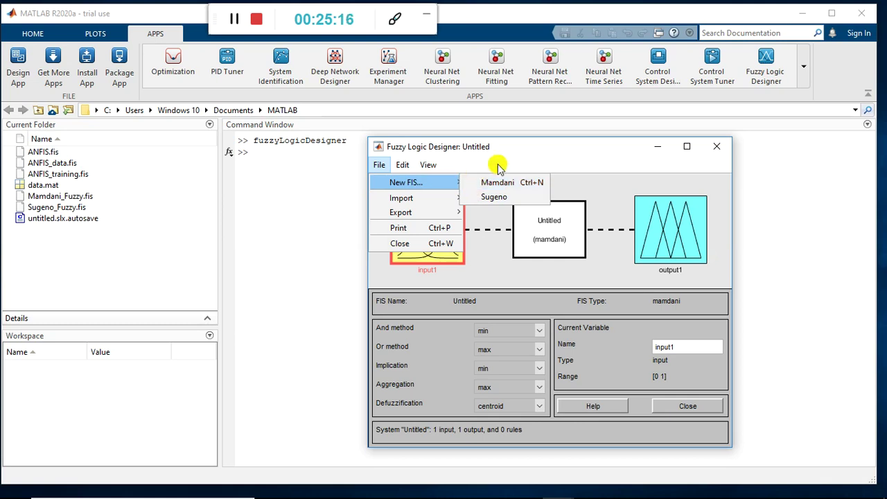
left_click(523, 164)
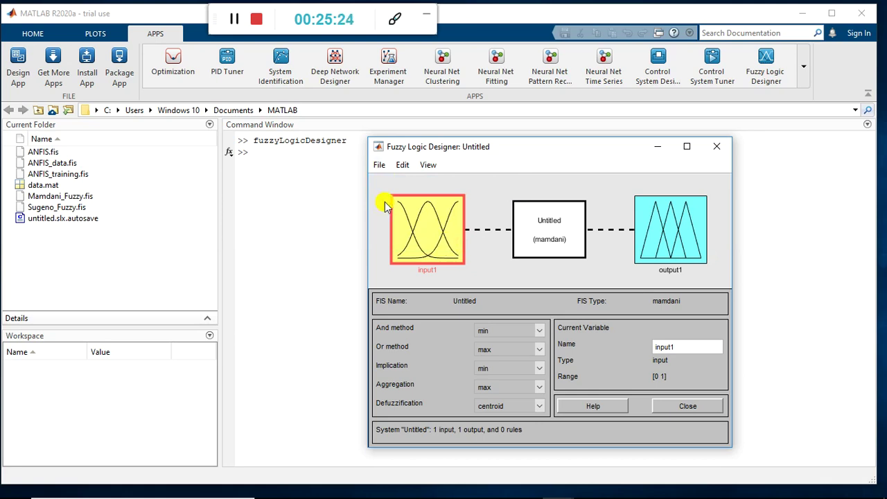
Add a second input variable to the untitled Mamdani fuzzy system.
left_click(402, 166)
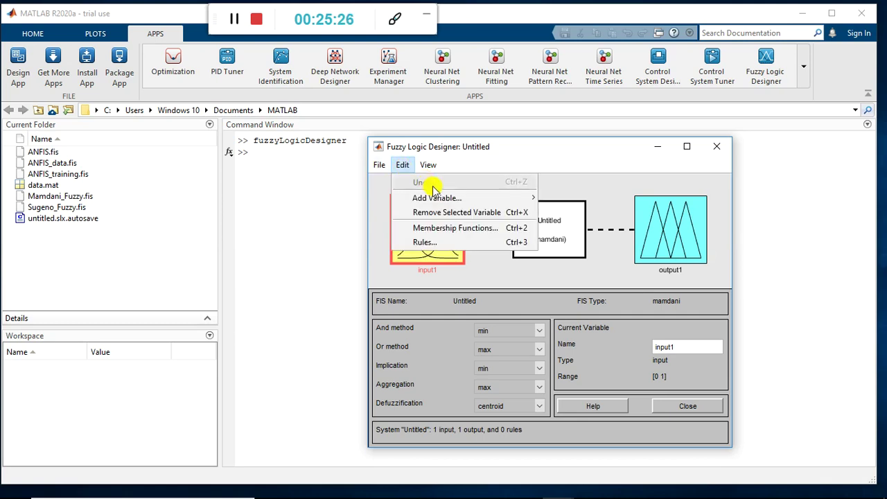
mouse_move(438, 194)
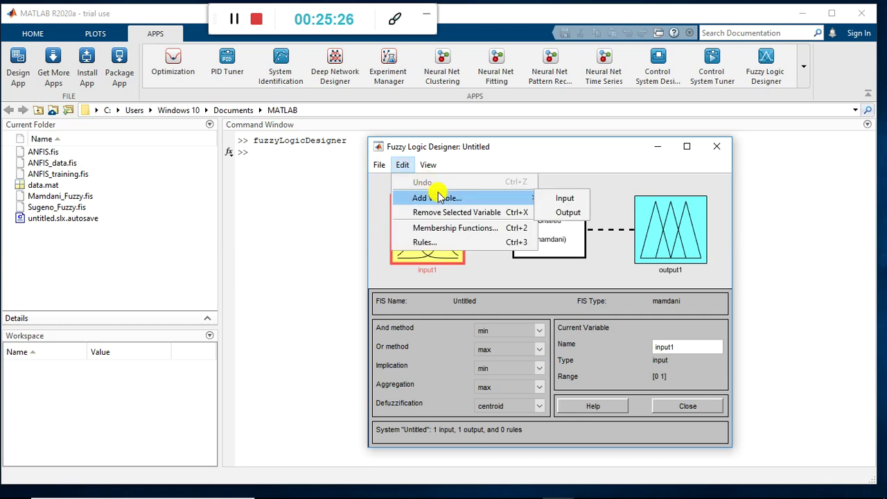
left_click(561, 199)
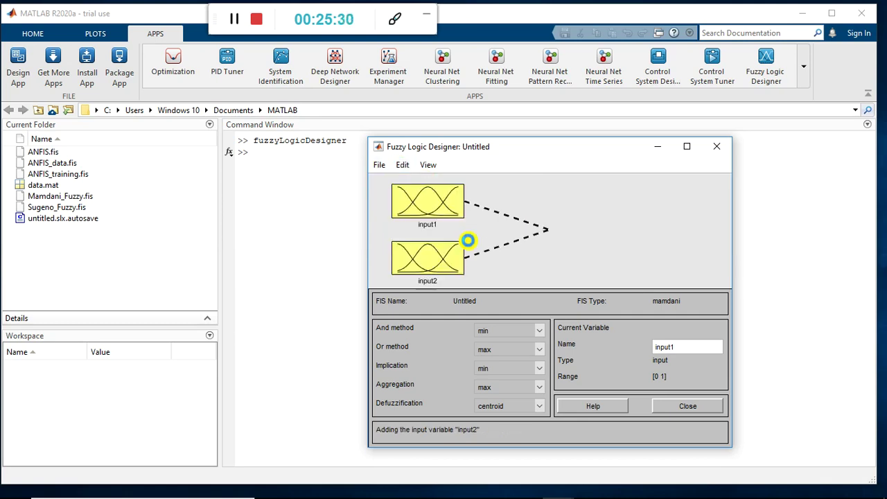
left_click(441, 262)
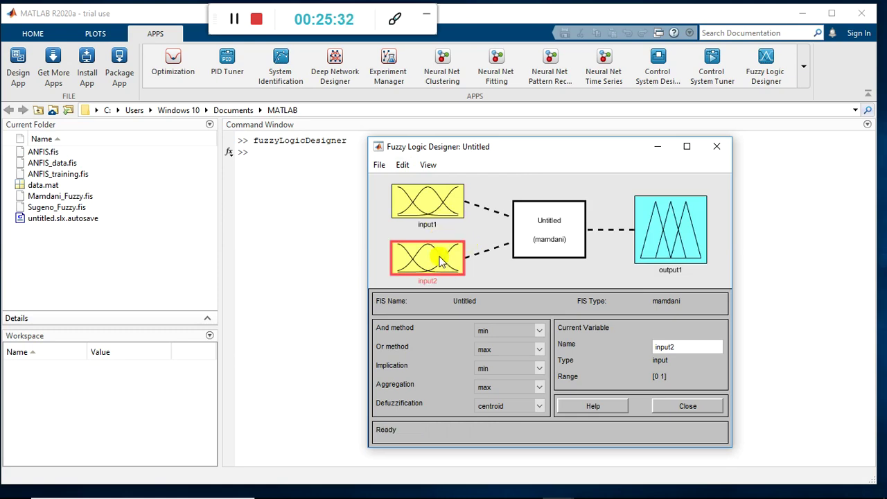
Rename the first input variable as Dirt.
left_click(430, 212)
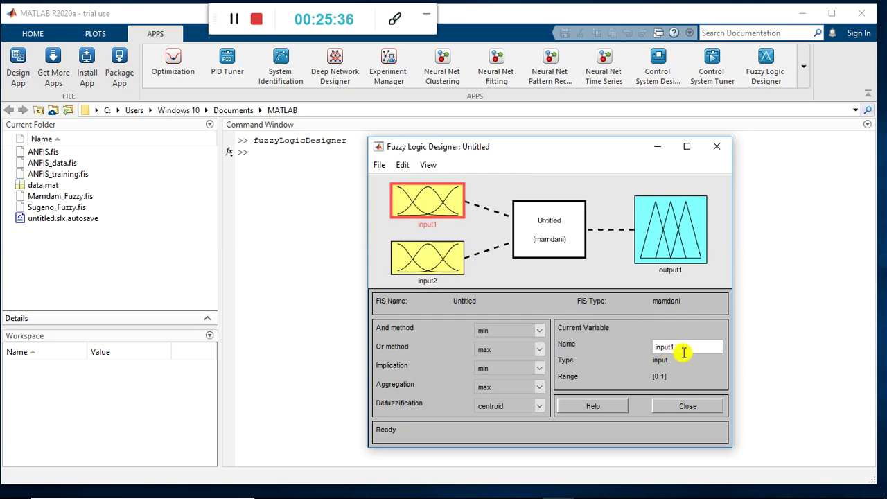
left_click_drag(684, 353, 644, 352)
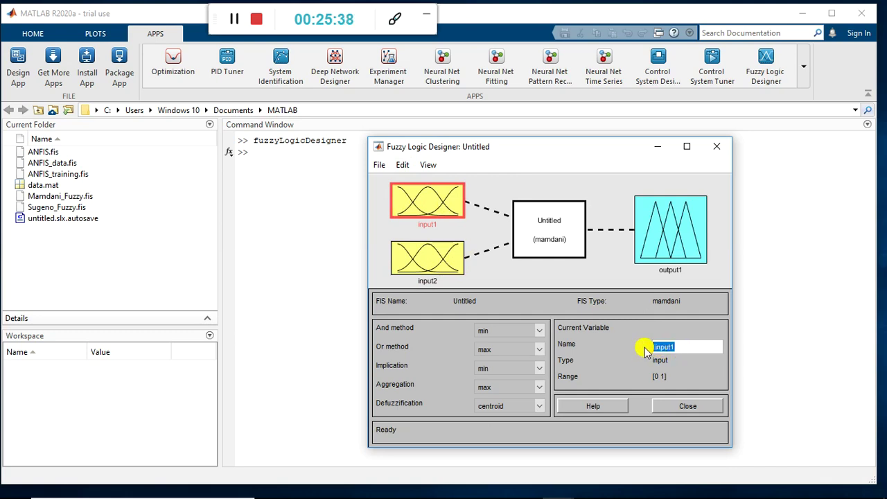
type("Dirt")
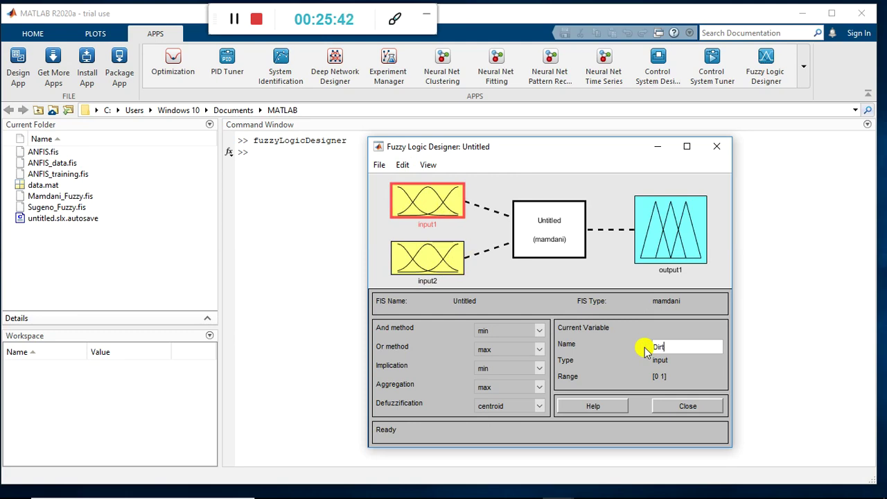
Rename the second input variable as Grease.
left_click(427, 264)
left_click(674, 347)
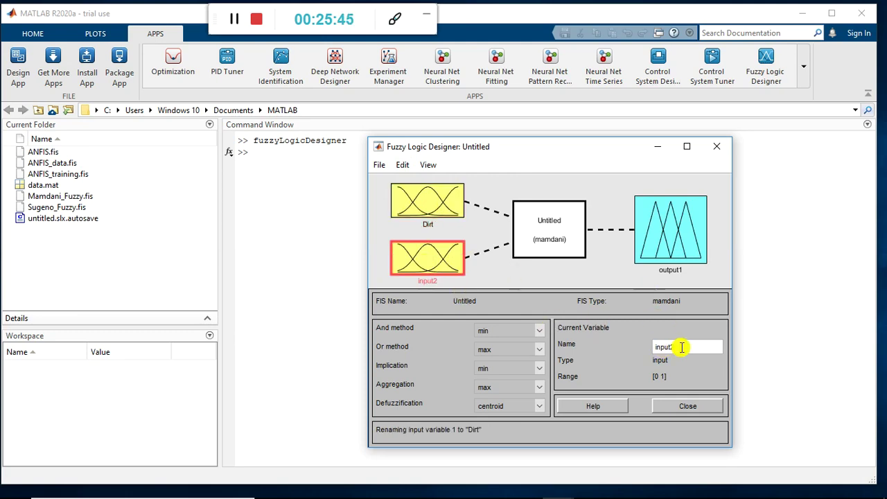
double_click(641, 352)
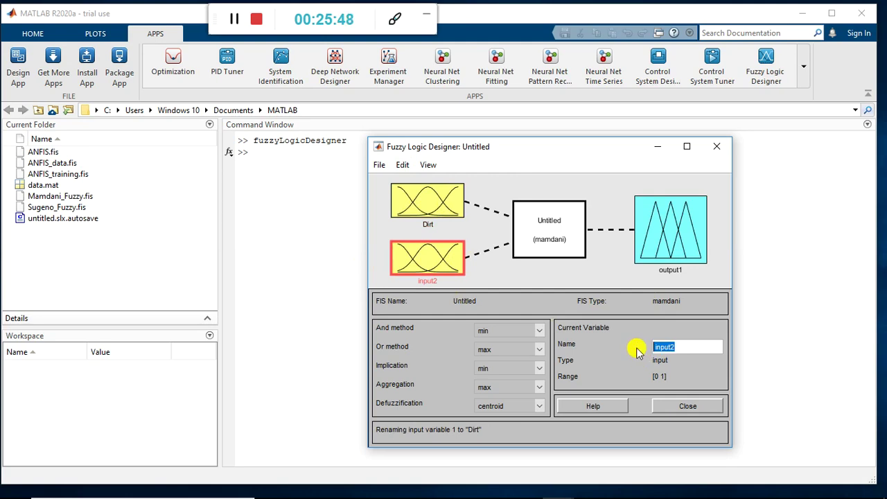
type("Grease")
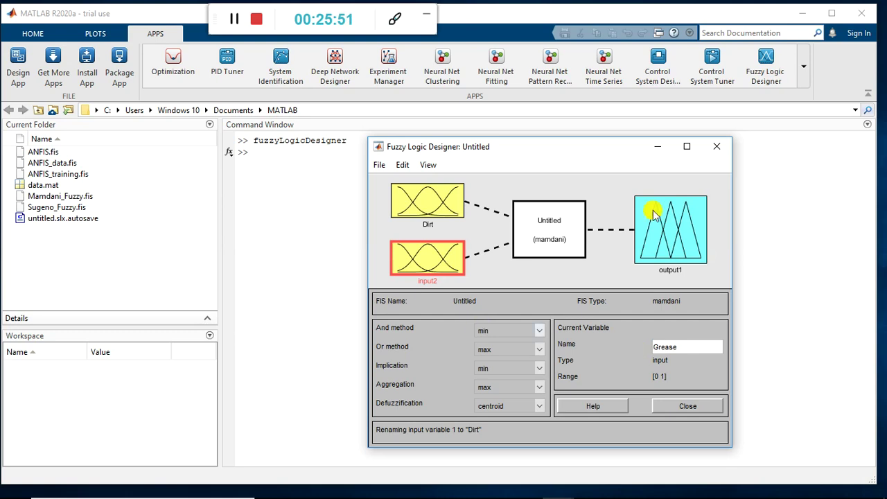
Rename the output variable as Wash Time and apply the new name.
left_click(689, 232)
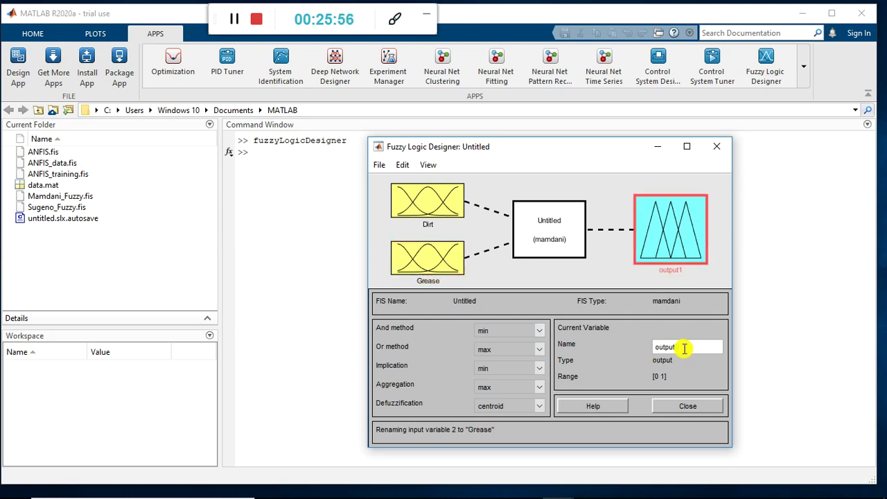
left_click_drag(689, 350, 629, 348)
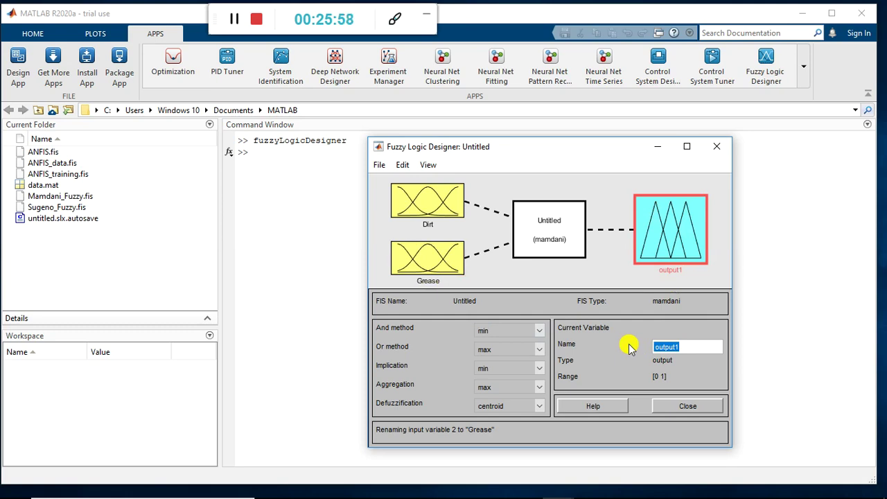
type("Wash Time")
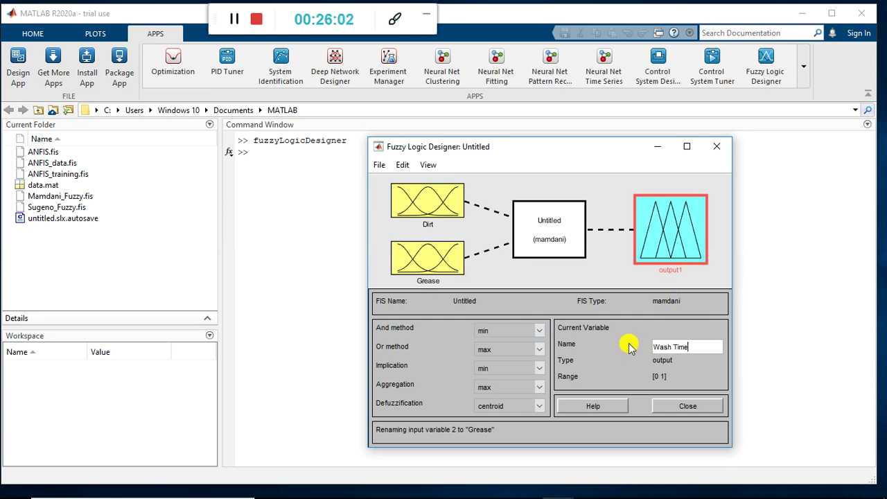
left_click(541, 272)
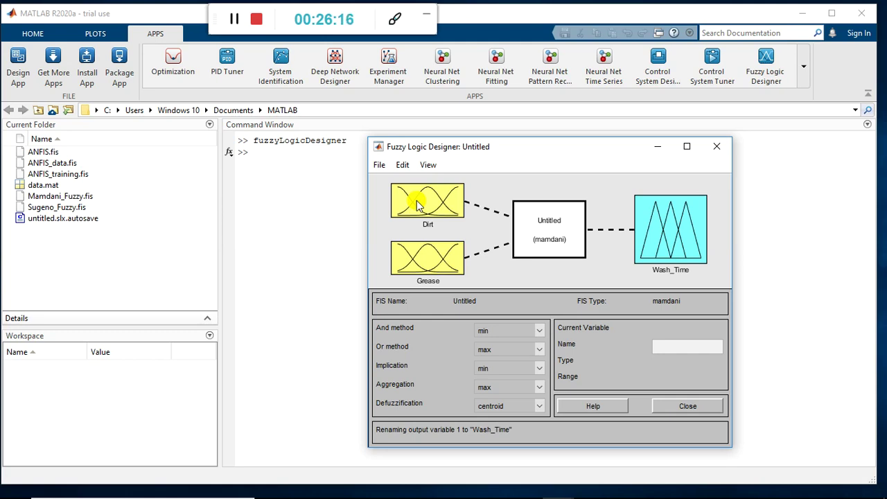
Open the membership functions of the Dirt input and set the variable's range to [0 100].
left_click(419, 205)
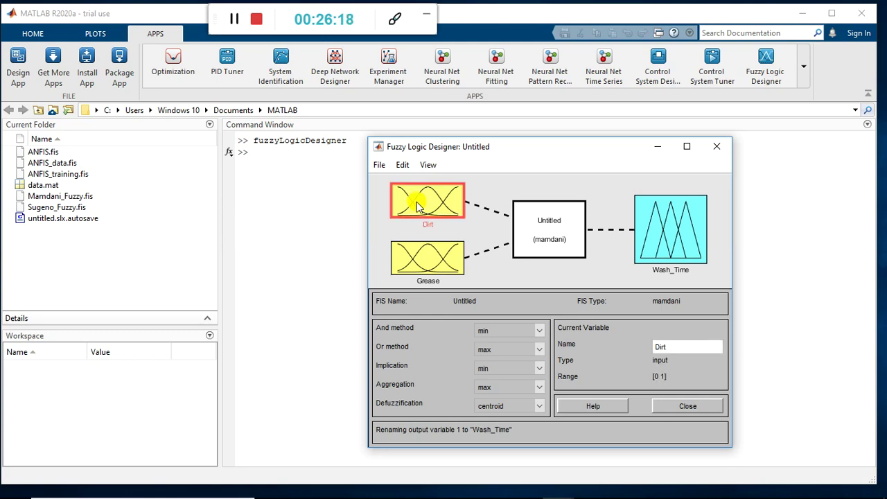
double_click(418, 206)
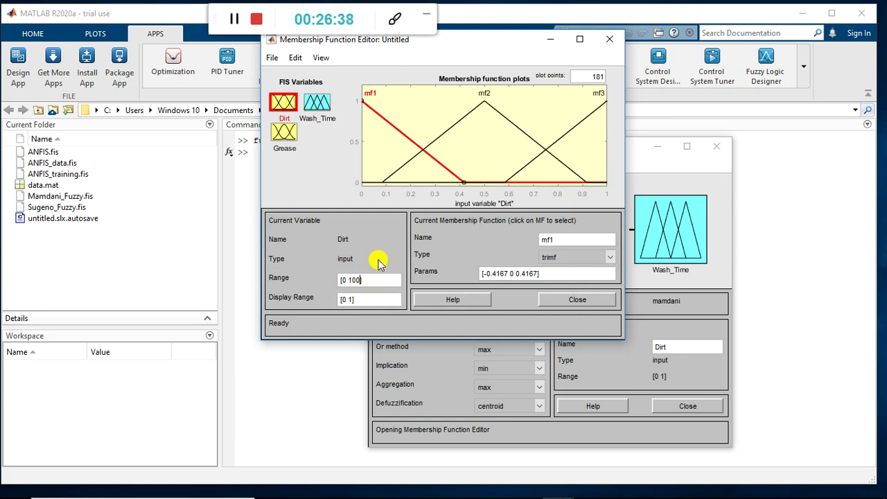
left_click(379, 262)
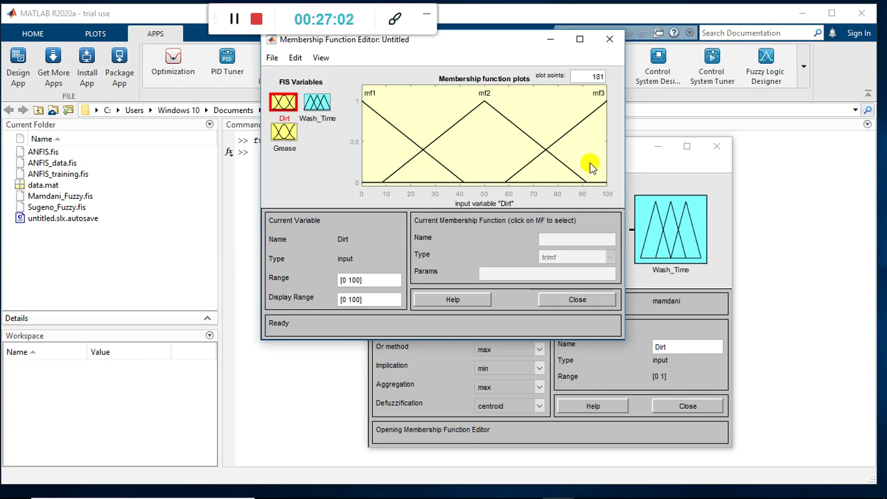
Assign the trimf type to Dirt's first membership function, mf1, and rename it as SD.
left_click(419, 146)
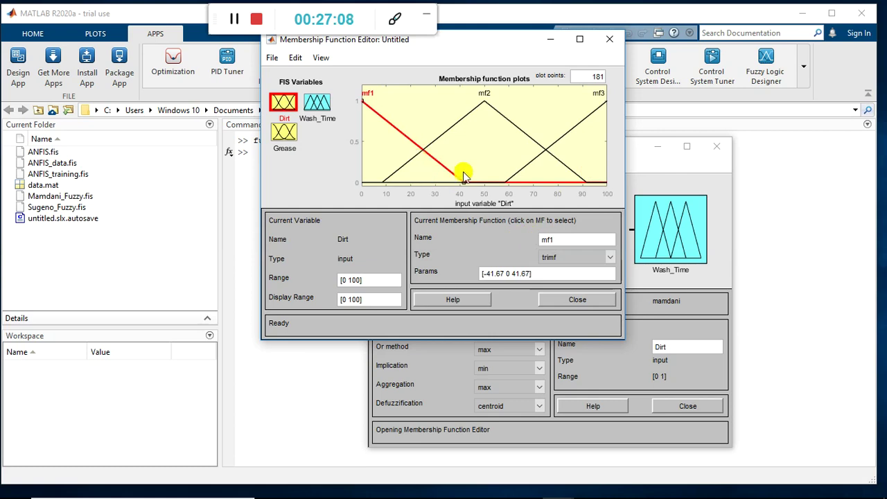
left_click(610, 260)
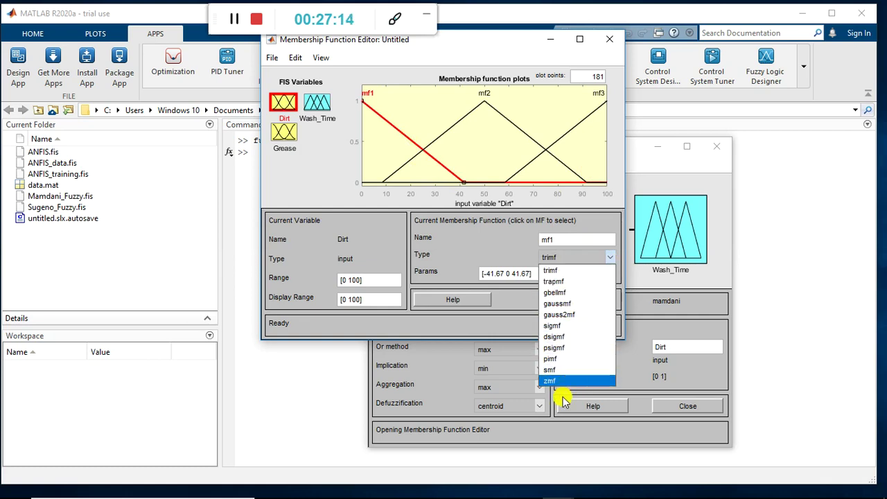
left_click(569, 270)
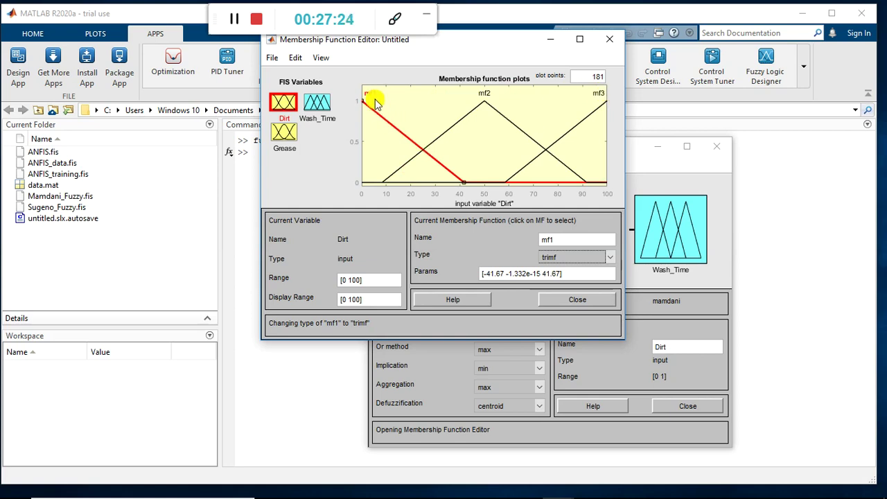
double_click(560, 240)
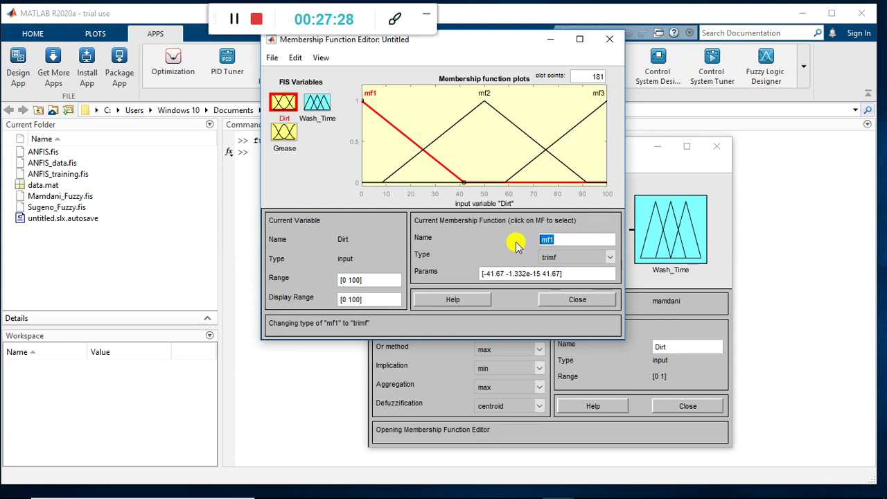
type("SD")
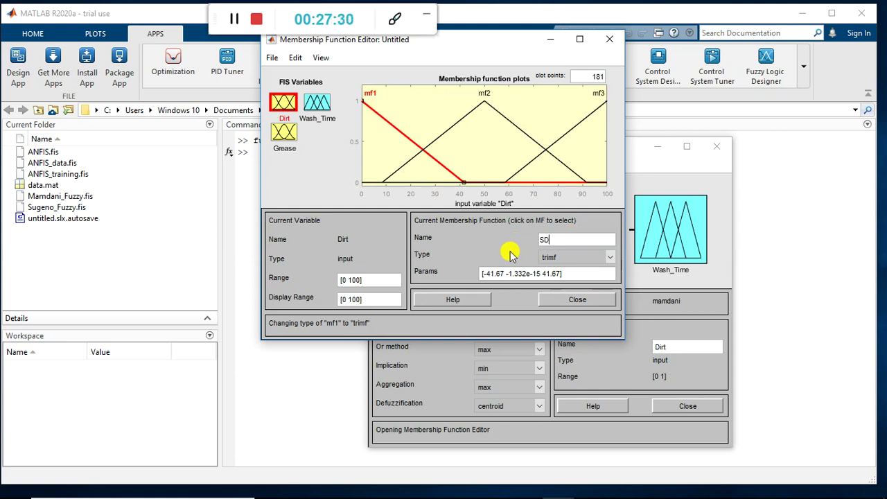
key("Return")
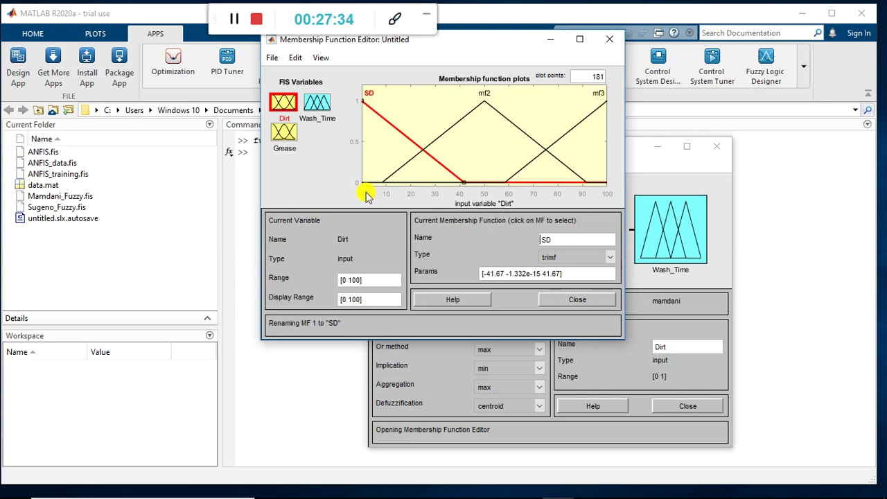
Set the parameters of Dirt's SD membership function to [-50 0 50].
left_click(481, 192)
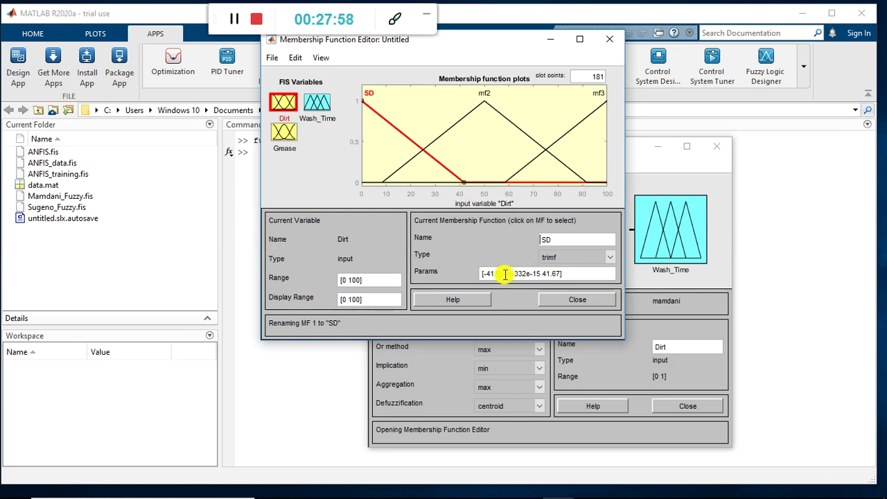
left_click_drag(507, 274, 488, 274)
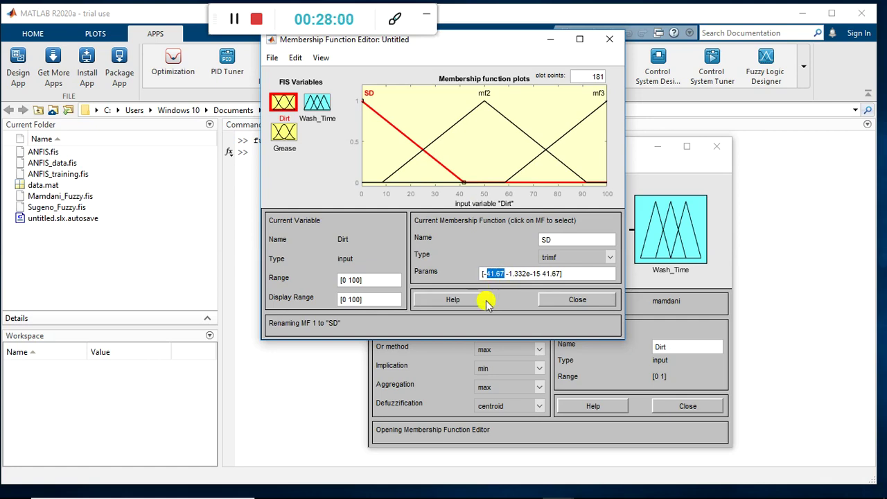
type("50")
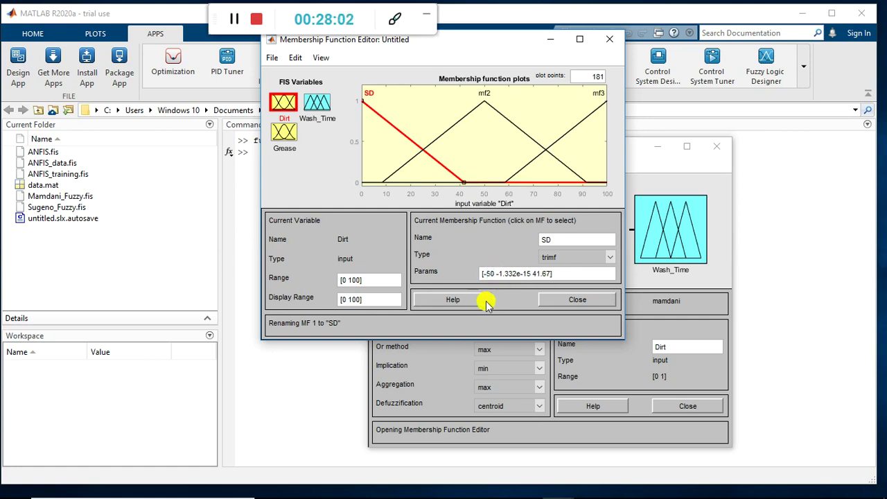
left_click_drag(496, 274, 531, 276)
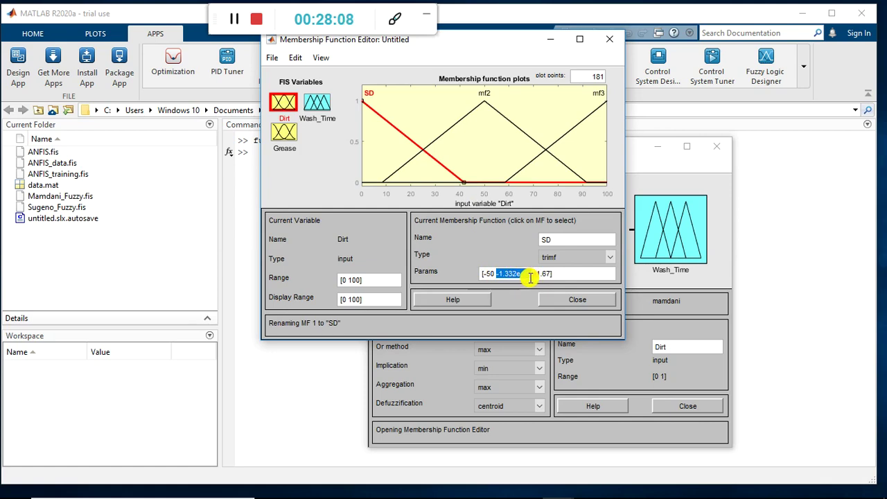
type("0")
double_click(508, 273)
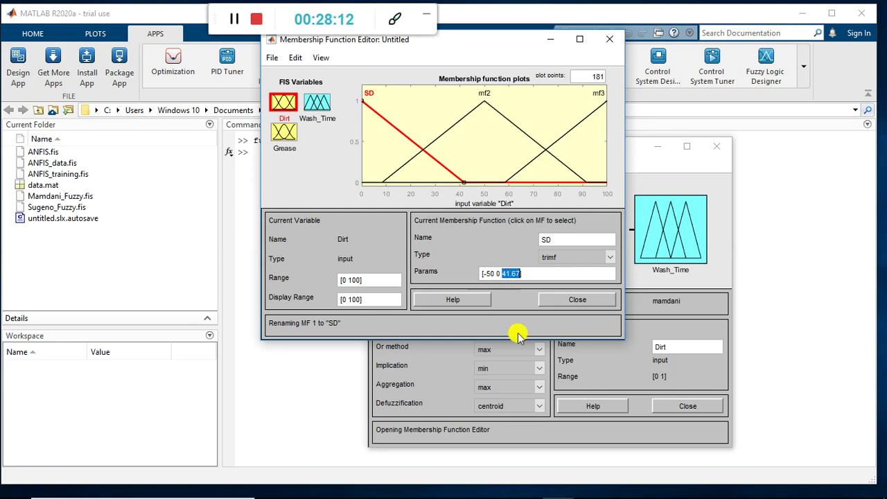
type("50")
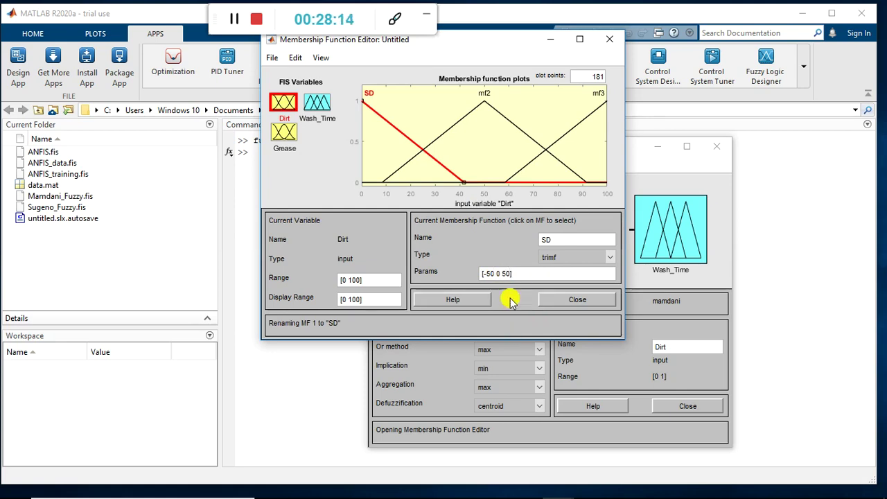
left_click(455, 247)
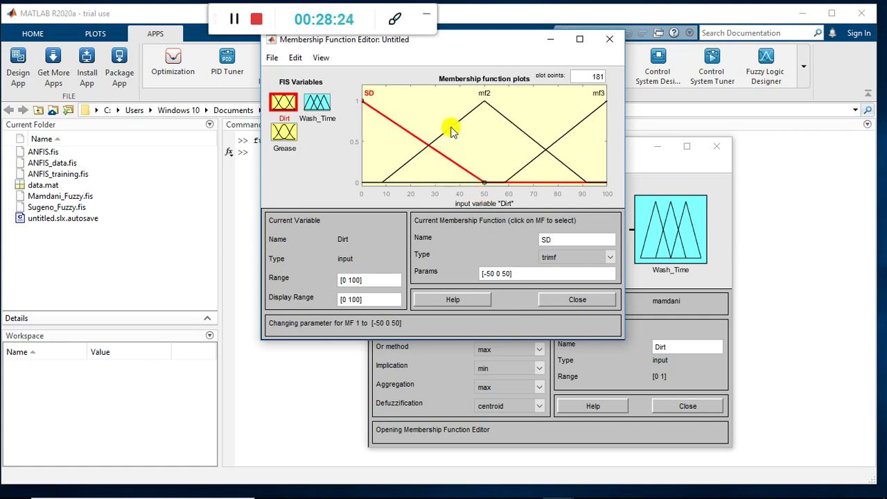
Rename Dirt's second membership function, mf2, as MD.
left_click(499, 180)
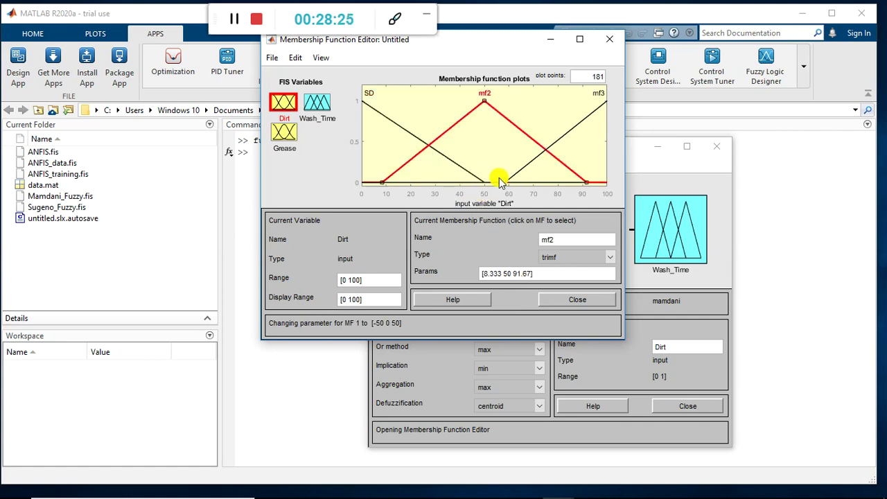
left_click_drag(560, 242, 507, 242)
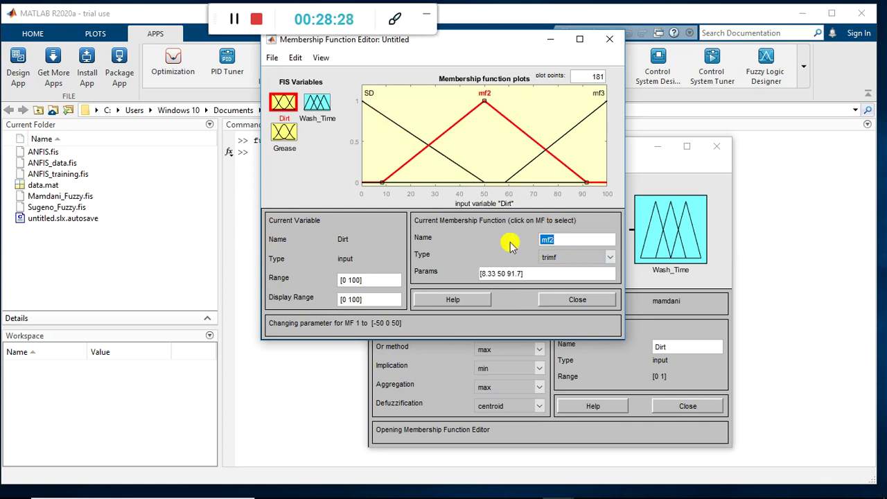
type("MD")
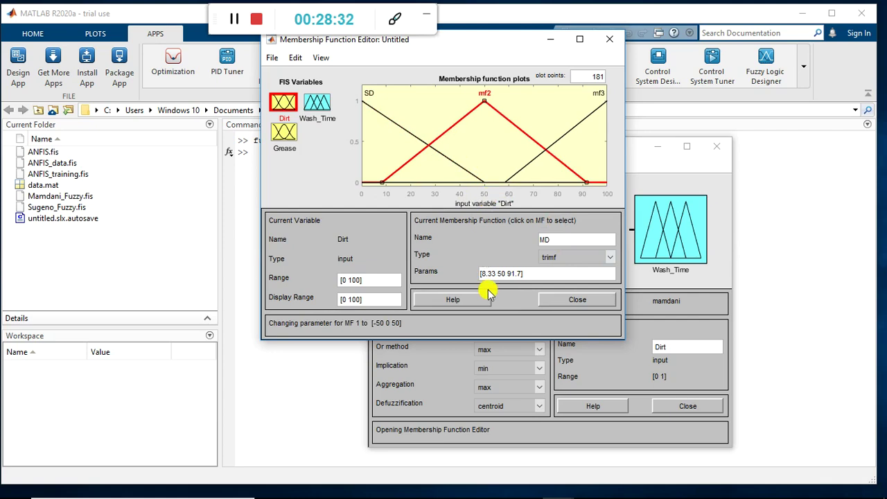
key("Return")
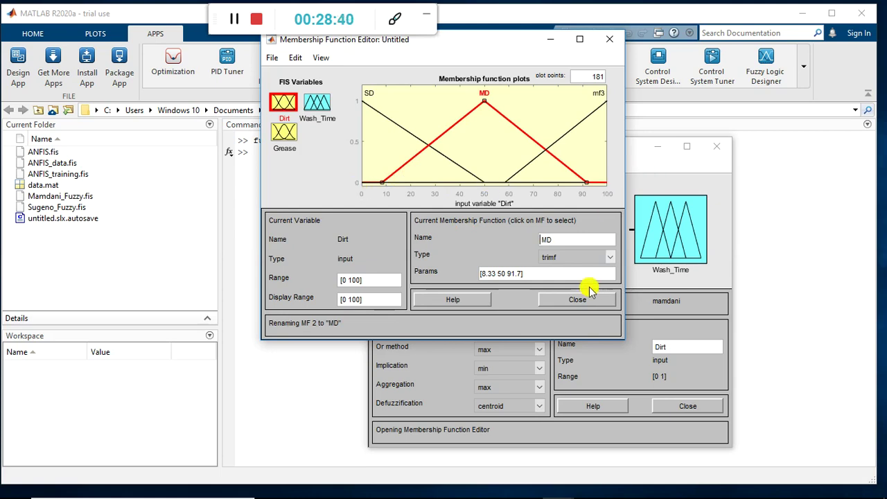
Set the parameters of Dirt's MD membership function to [0 50 100].
left_click(499, 274)
key("shift+End")
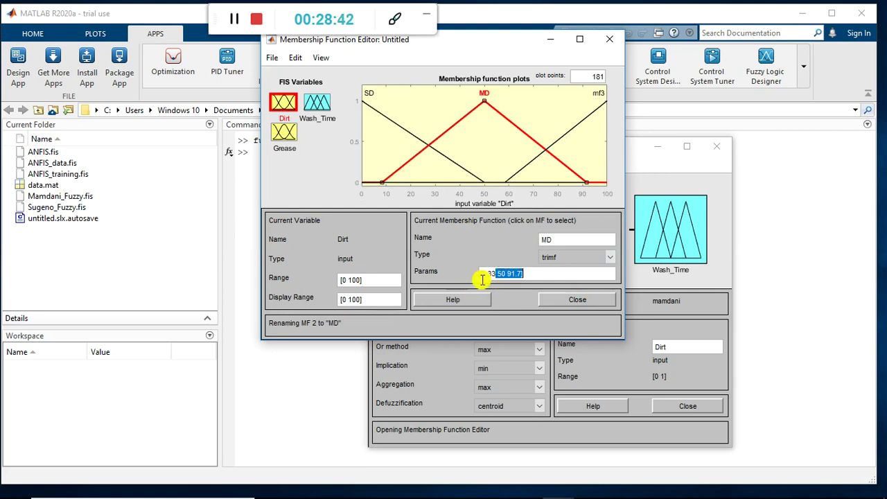
double_click(478, 277)
key("BackSpace")
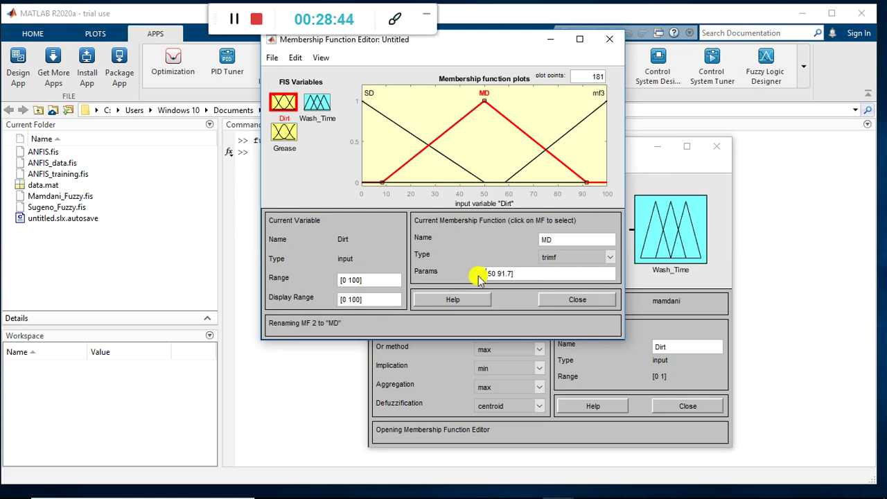
double_click(506, 274)
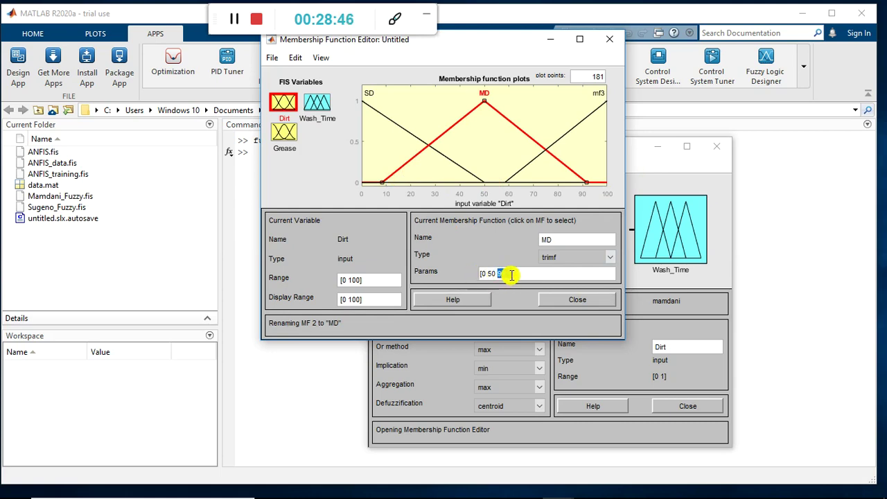
type("100")
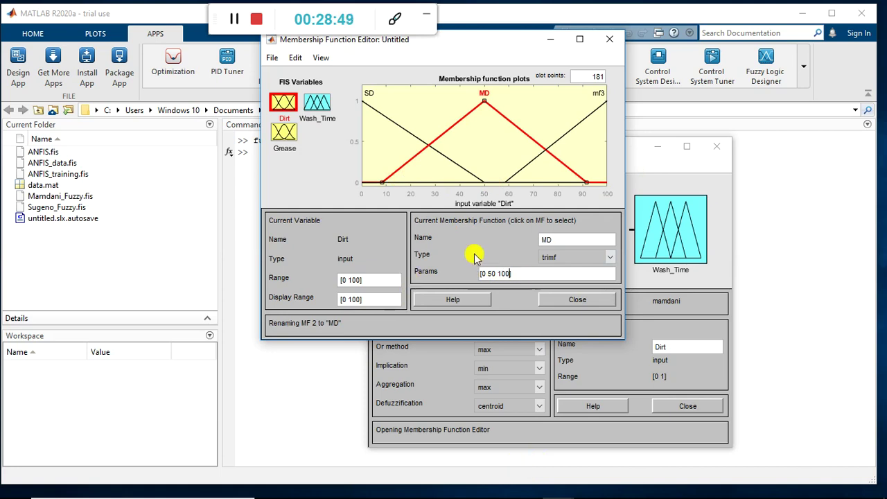
key("Return")
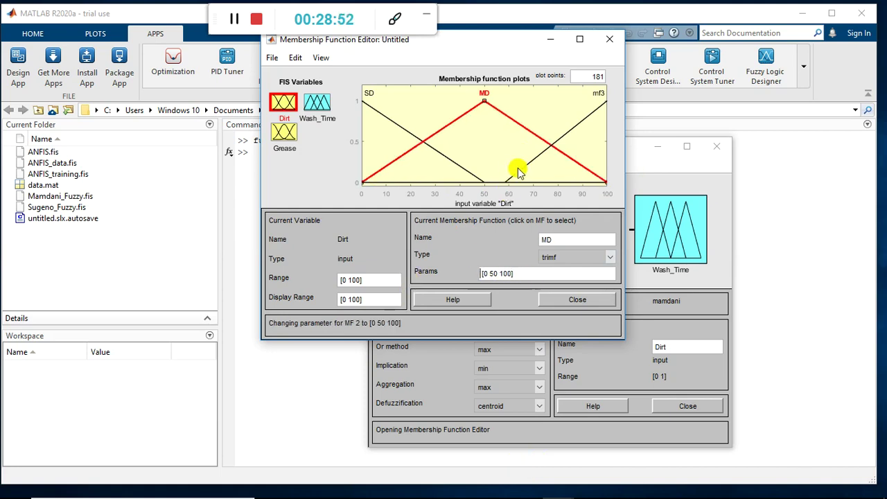
Rename Dirt's third membership function, mf3, as LD.
left_click(520, 172)
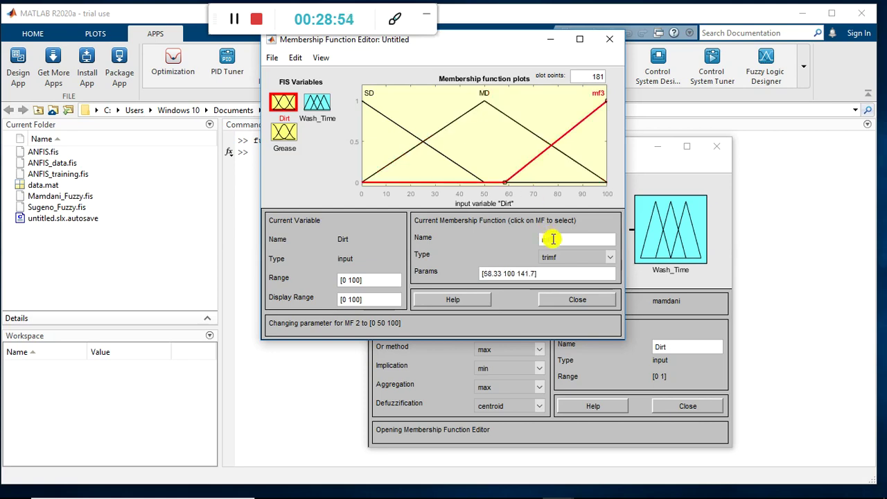
left_click_drag(558, 239, 532, 239)
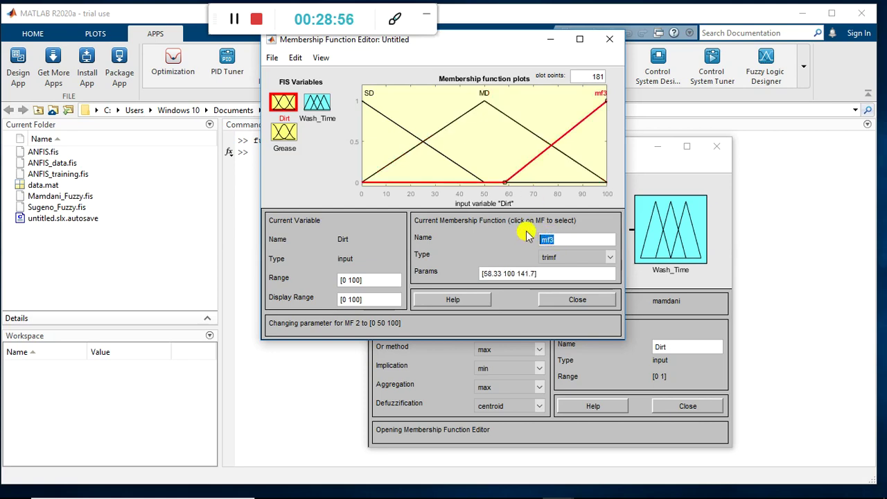
type("LD")
Set the parameters of Dirt's LD membership function to [50 100 150].
left_click(499, 273)
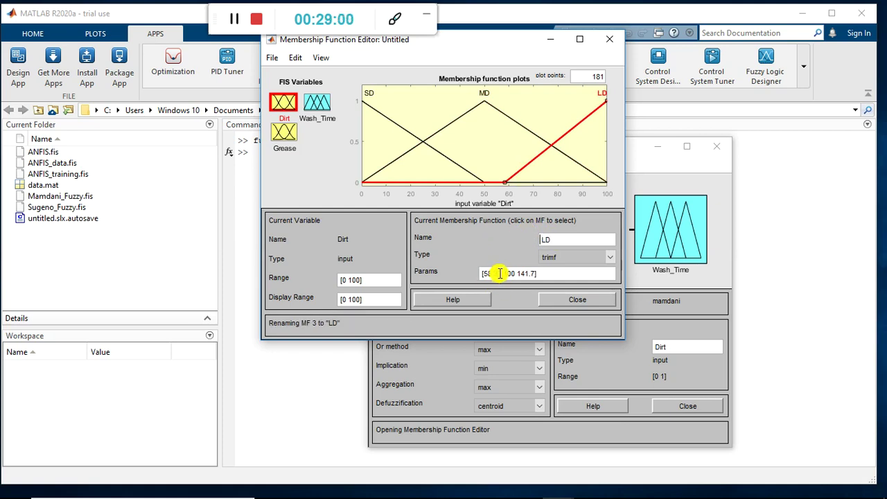
double_click(487, 274)
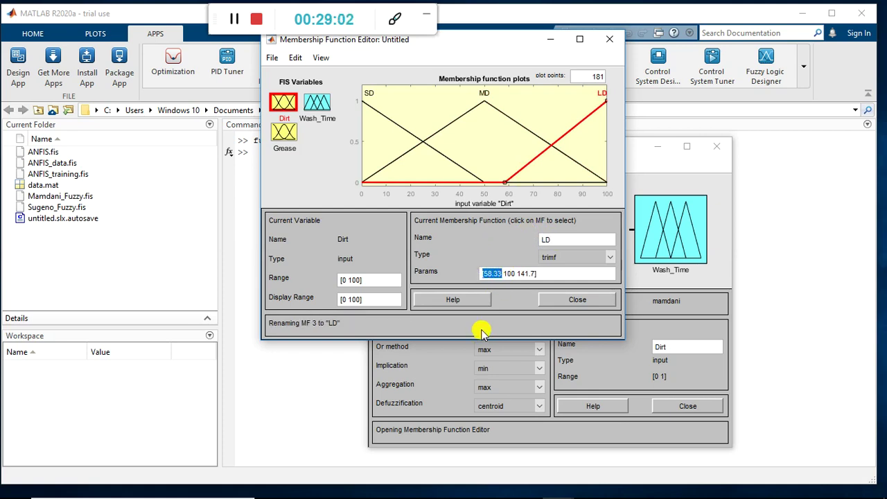
type("50")
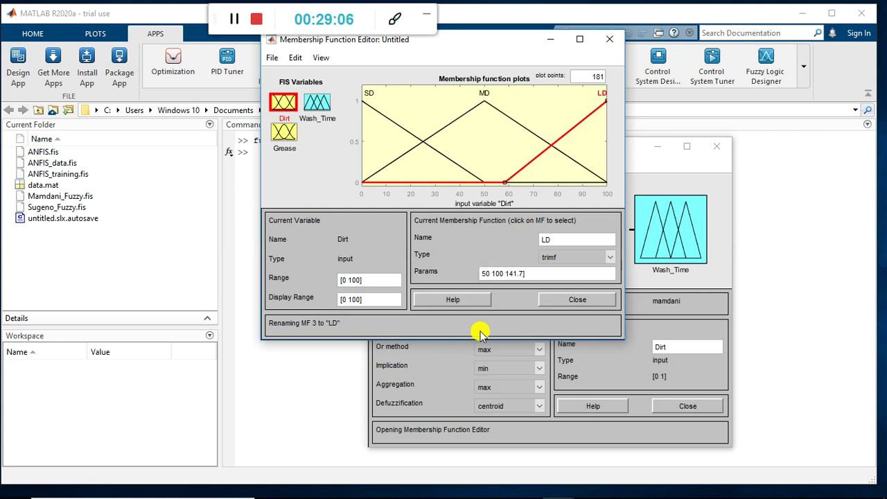
key("Return")
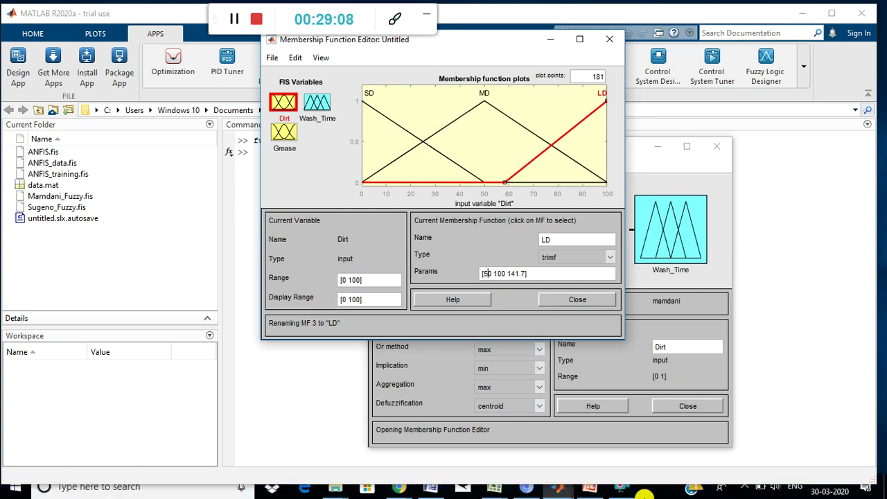
key("Delete")
key("Delete")
key("Delete")
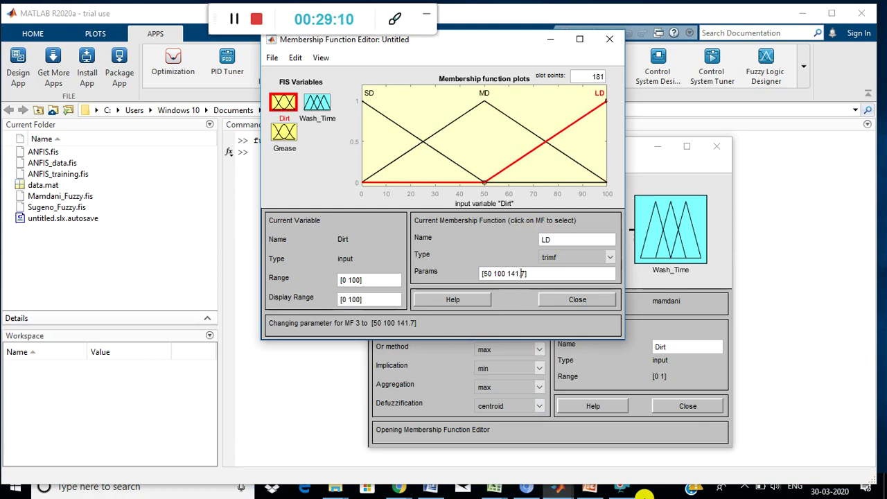
key("BackSpace")
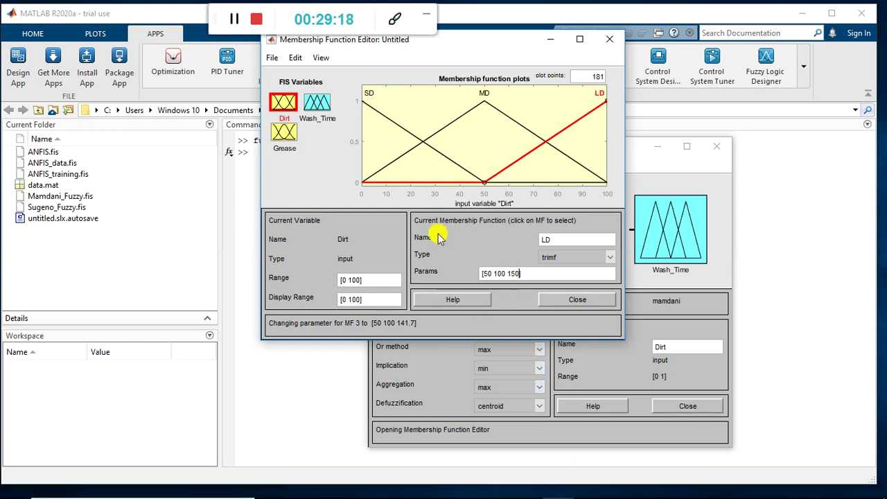
key("Return")
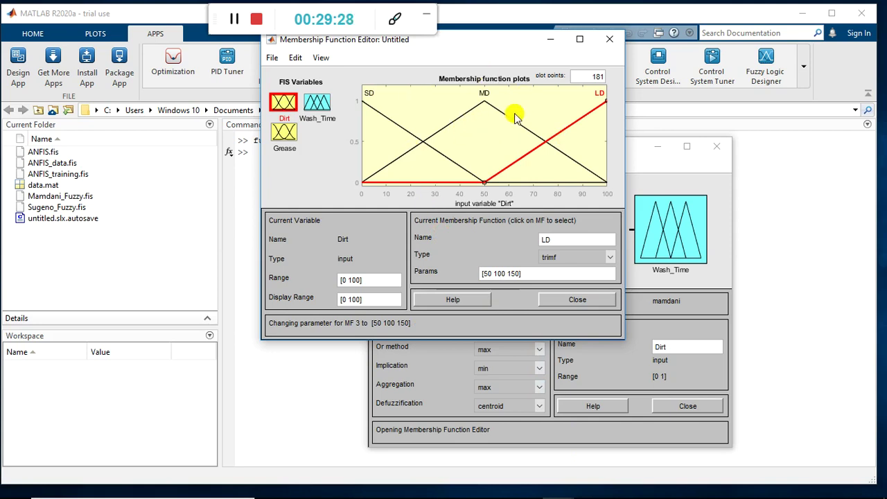
For the Grease input, rename the first membership function, mf1, as NG and set the variable's range to [0 100].
left_click(289, 138)
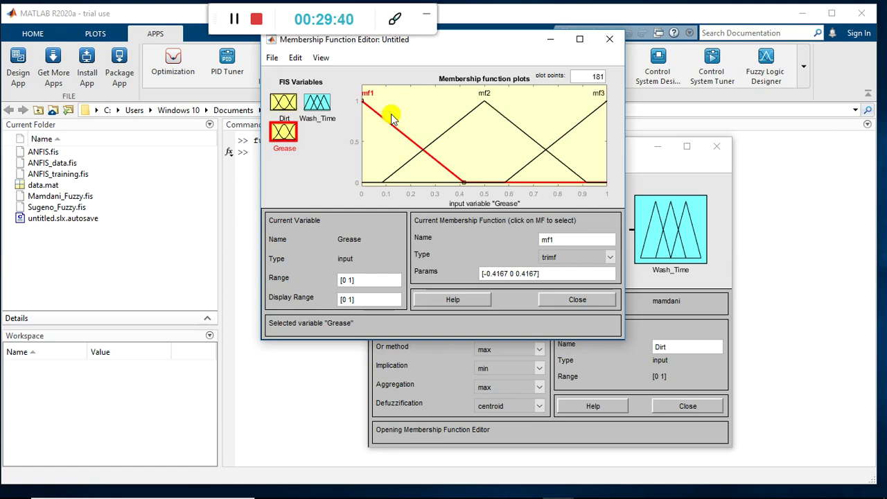
double_click(551, 239)
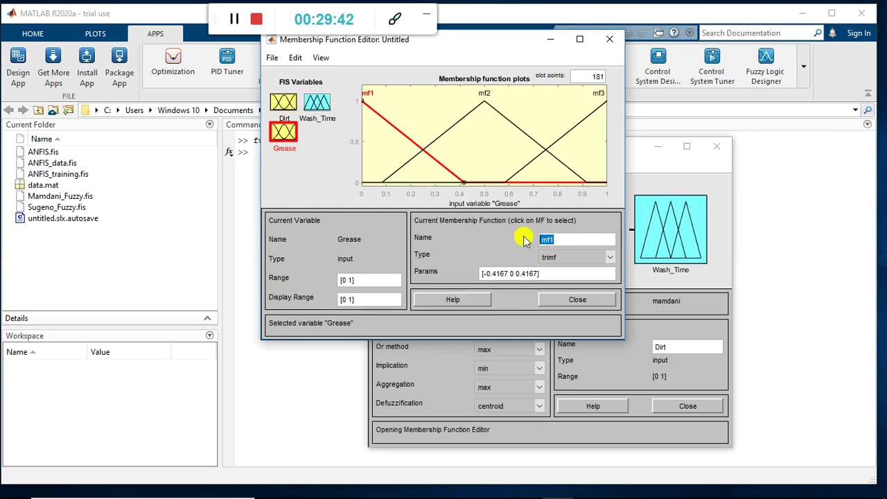
type("M")
type("G")
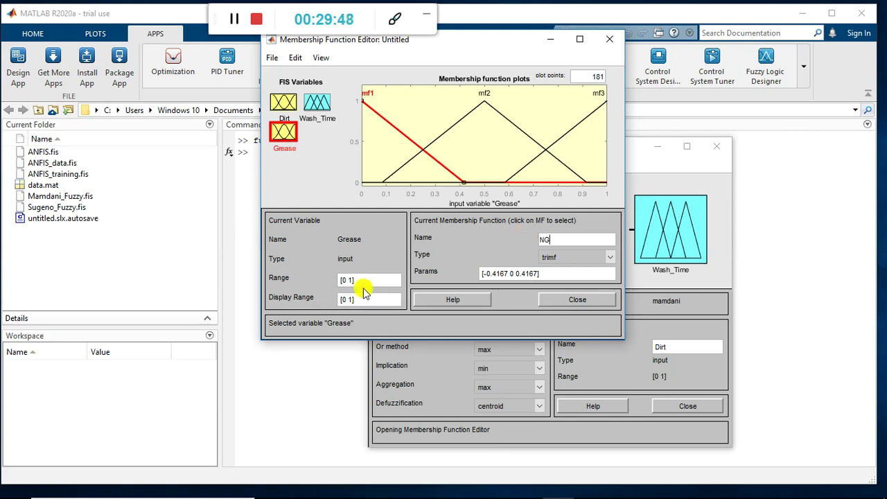
key("Return")
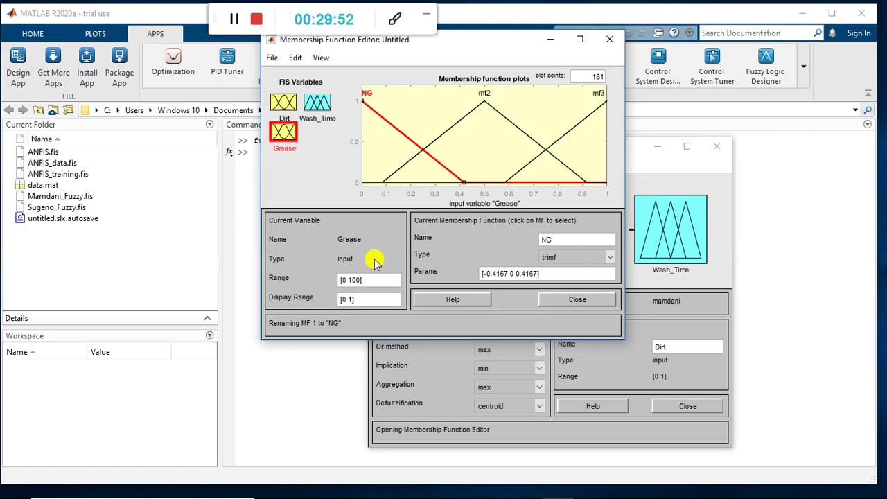
left_click(469, 271)
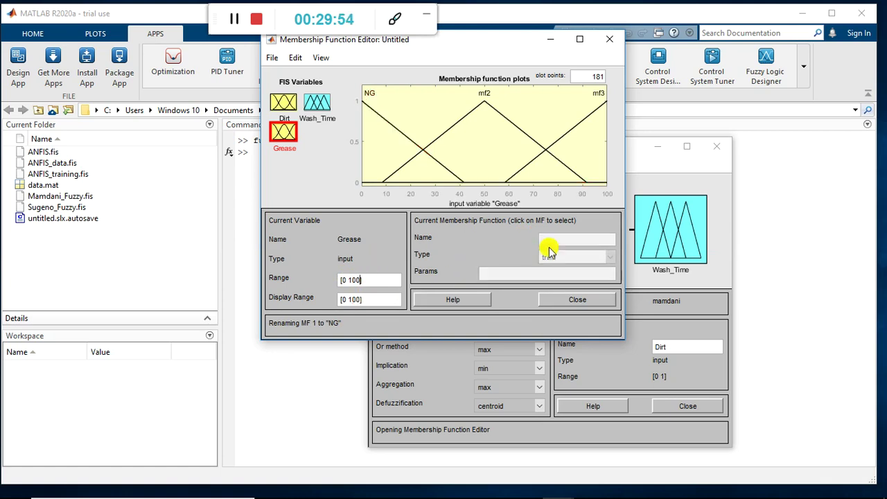
Set the parameters of Grease's NG membership function to [-50 0 50].
left_click(493, 186)
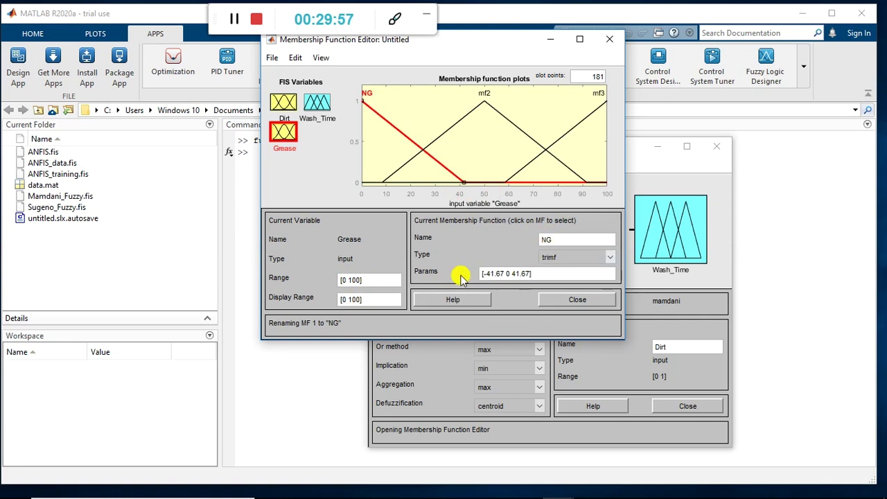
left_click_drag(506, 272, 488, 275)
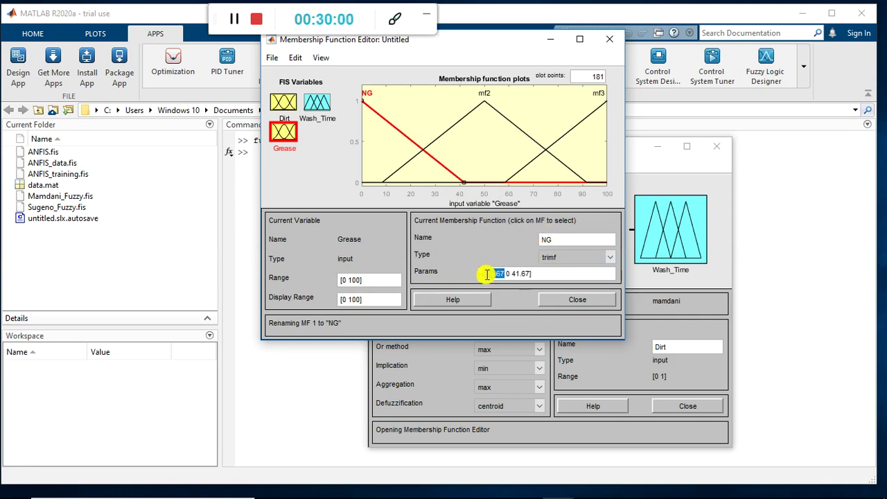
type("50")
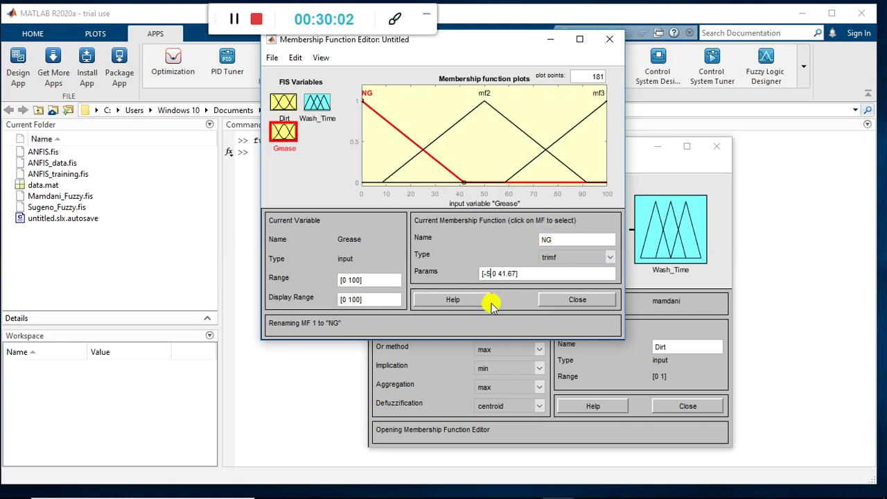
left_click_drag(501, 273, 520, 275)
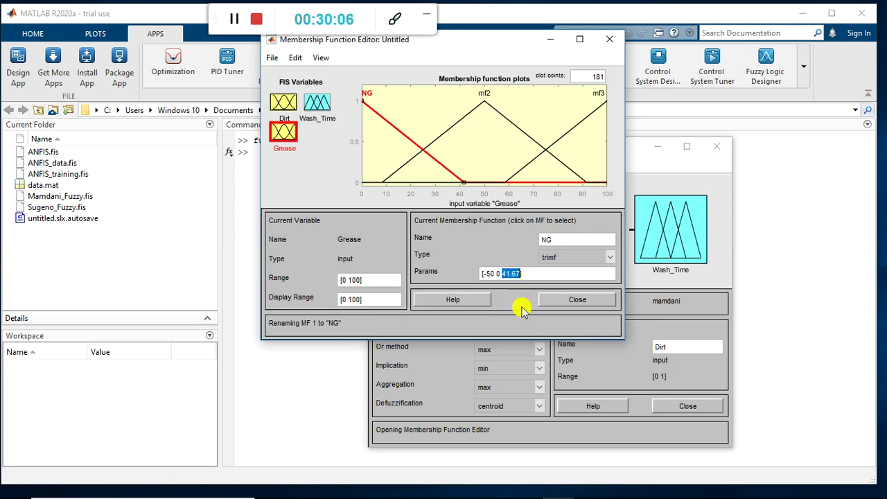
type("50")
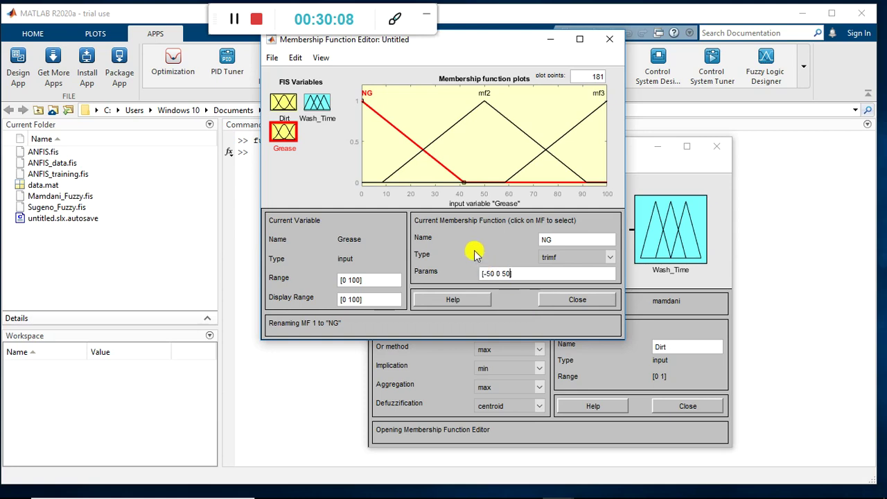
left_click(474, 254)
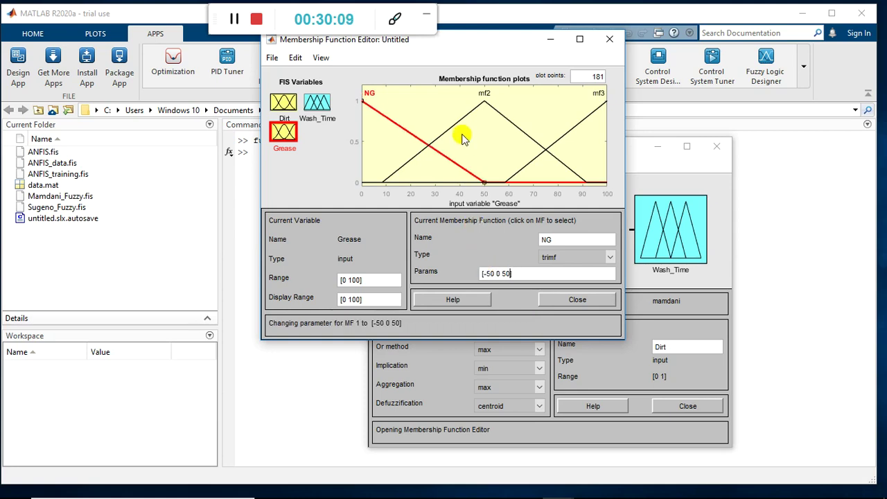
Rename Grease's second membership function, mf2, as MG and set its parameters to [0 50 100].
key("Tab")
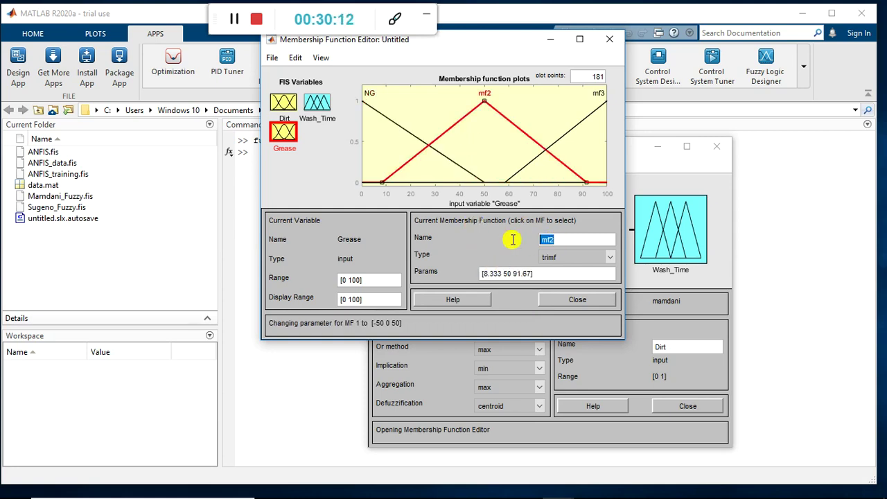
type("MG")
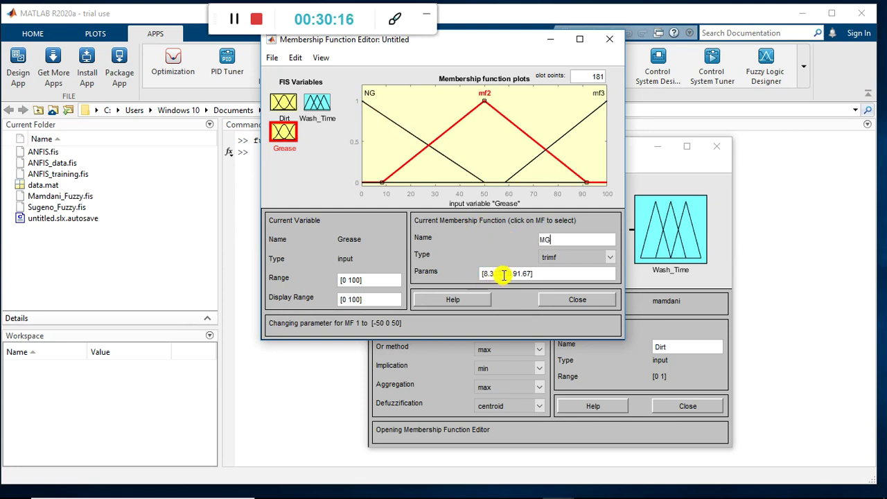
left_click_drag(503, 275, 480, 276)
type("0")
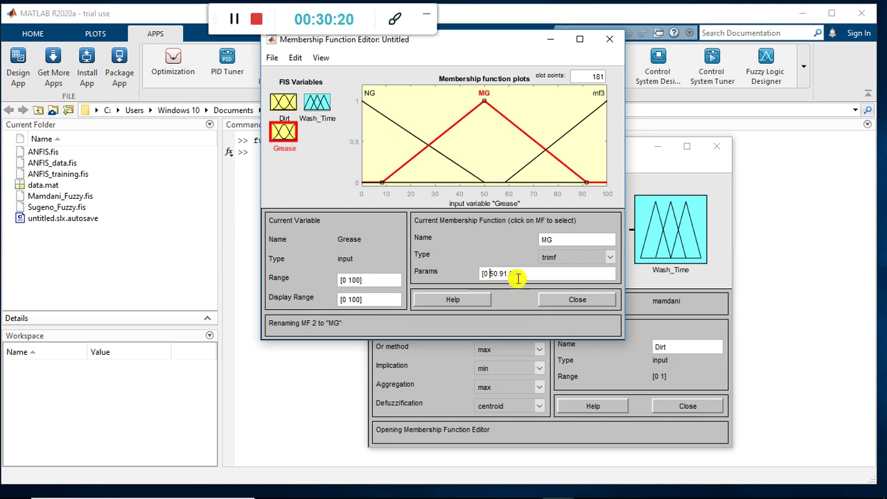
left_click_drag(499, 275, 516, 274)
type("100")
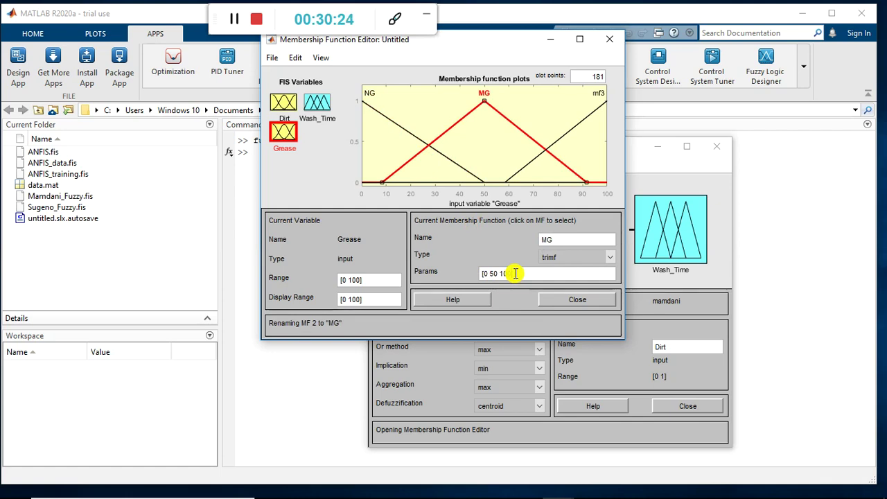
left_click(492, 243)
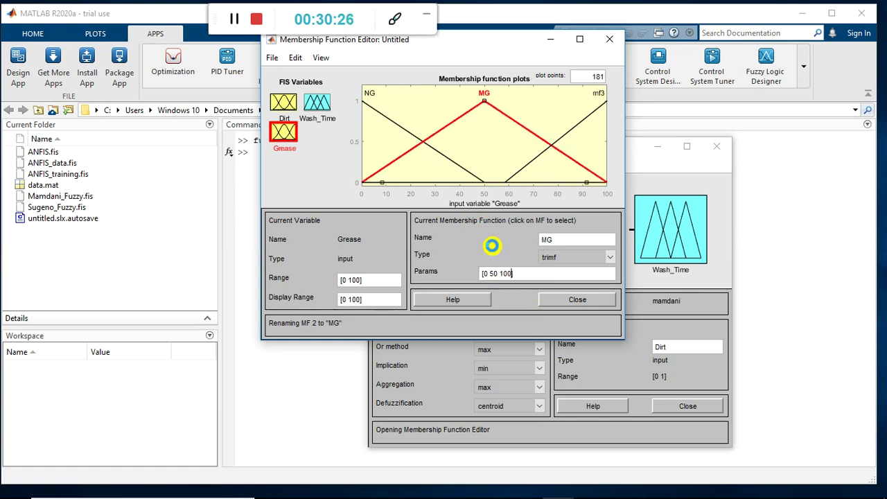
Rename Grease's third membership function, mf3, as LG.
left_click(533, 163)
left_click_drag(559, 240, 524, 237)
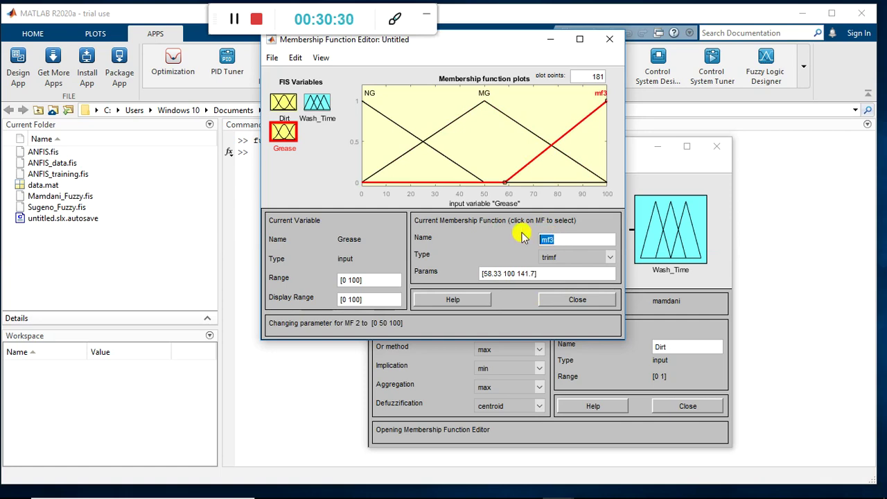
type("LG")
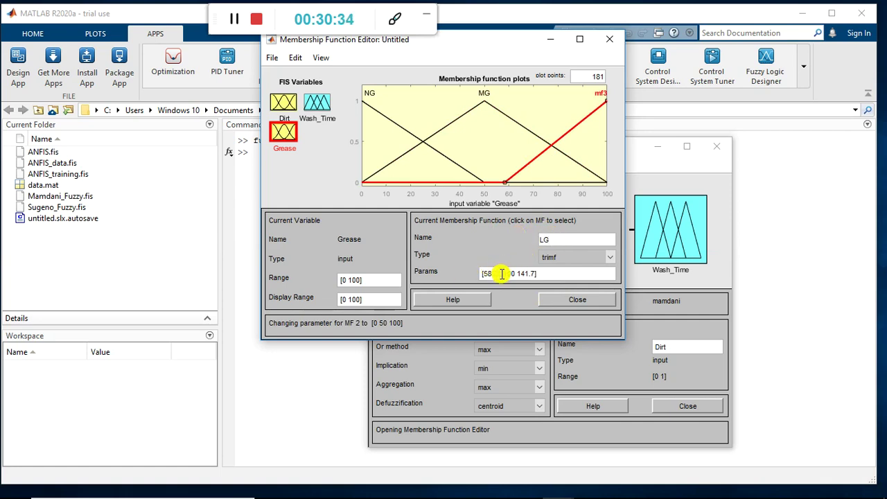
Try to change the first and last parameters of Grease's LG membership function, entering 50 as the first value.
left_click_drag(502, 274, 481, 277)
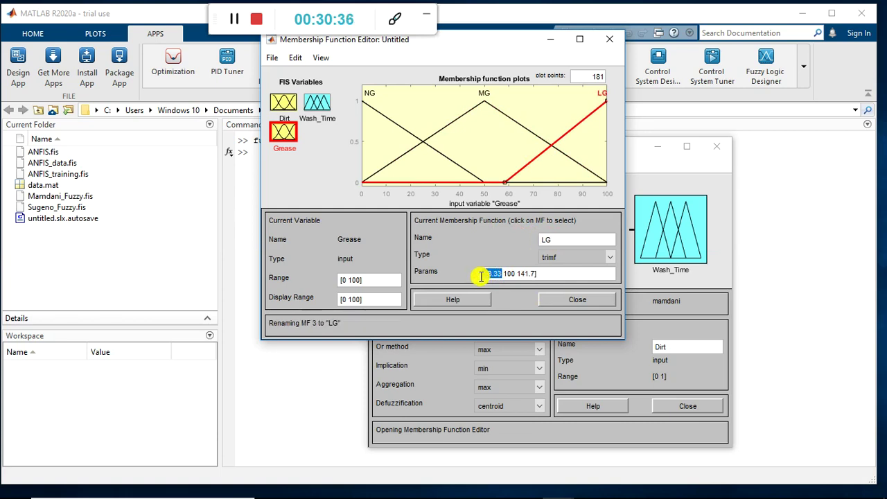
type("50")
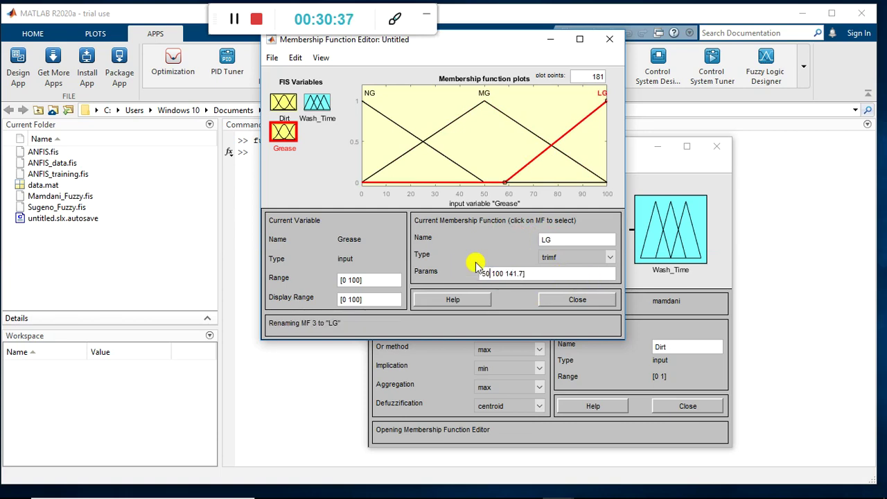
left_click_drag(510, 275, 524, 274)
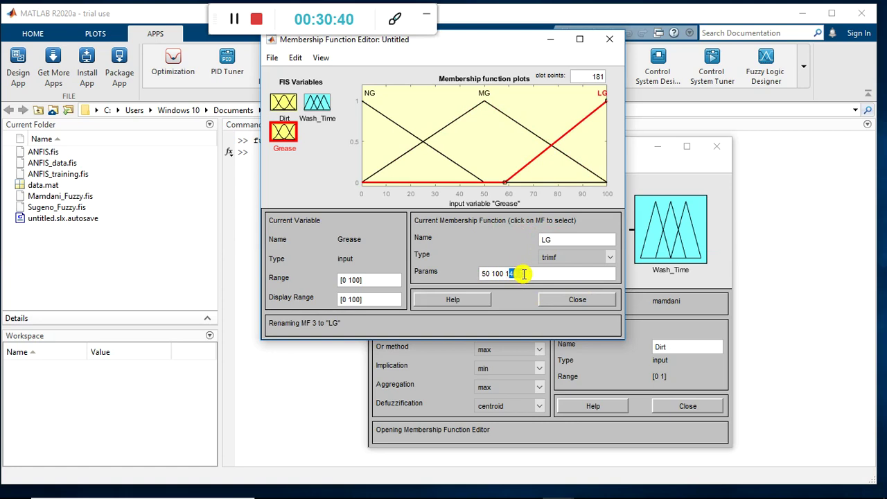
type("5")
key("Return")
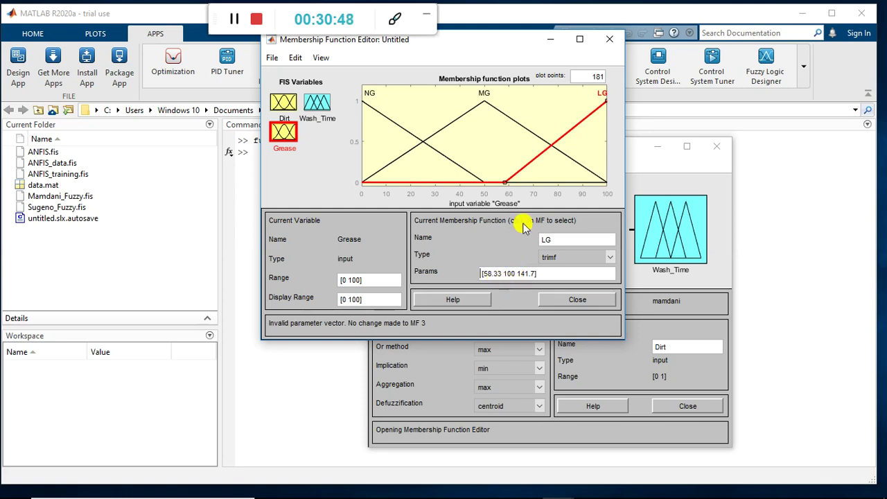
Set the parameters of Grease's LG membership function to [50 100 150].
left_click_drag(502, 273, 485, 275)
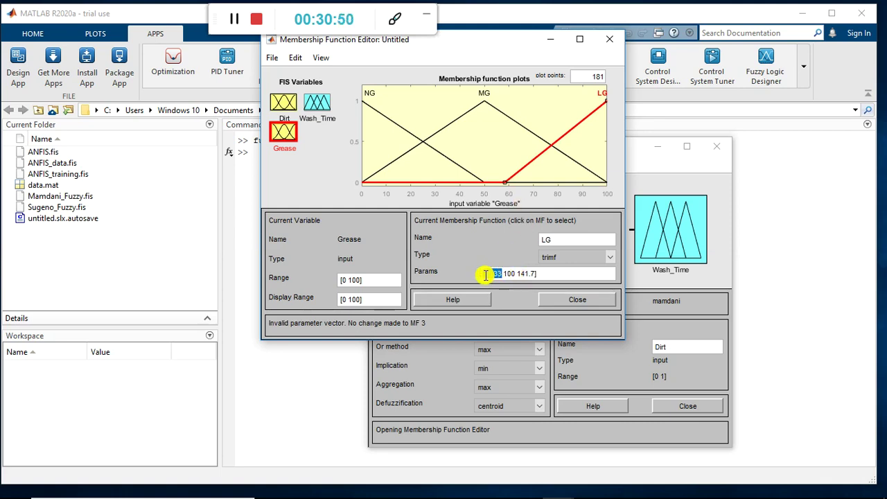
left_click(482, 275)
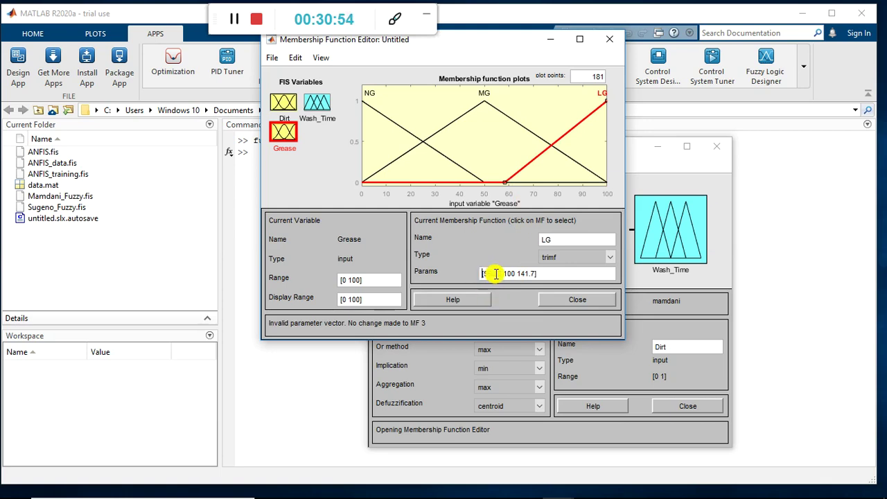
left_click_drag(504, 274, 483, 274)
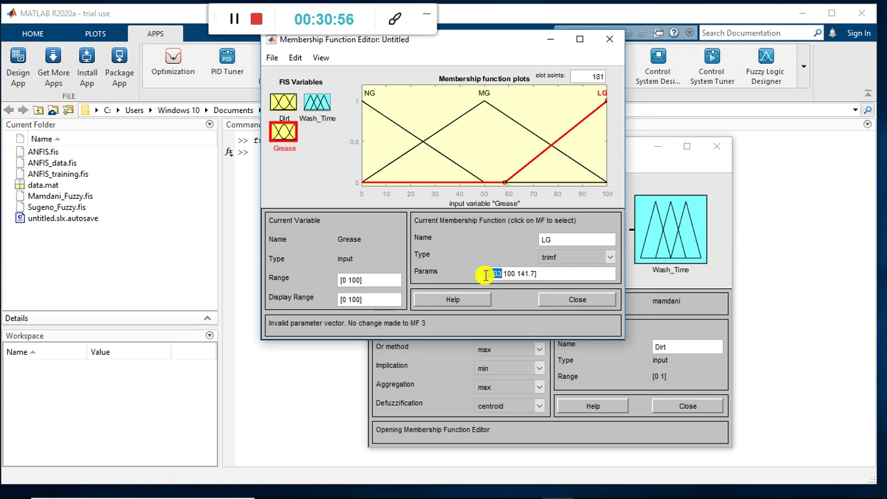
type("50")
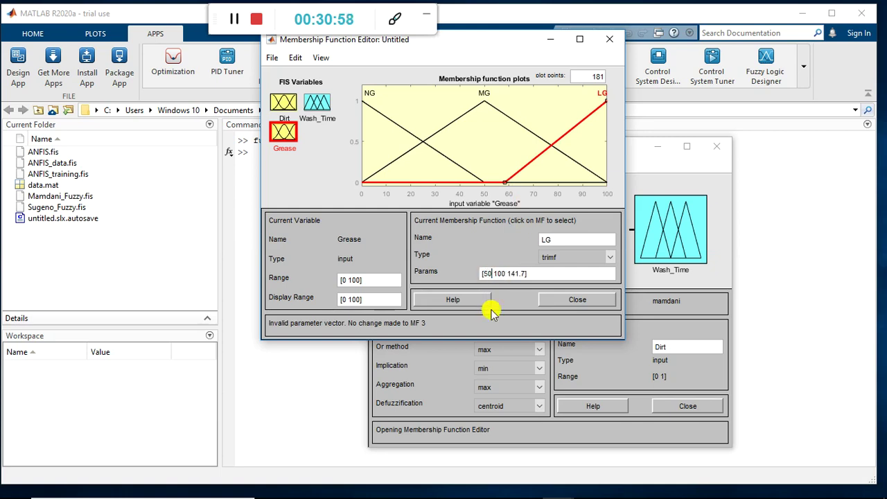
left_click_drag(508, 274, 524, 275)
type("15")
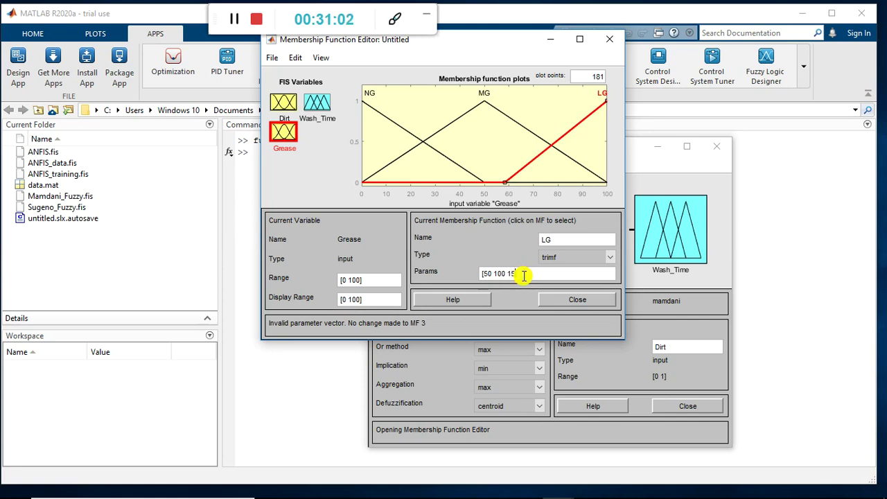
type("0")
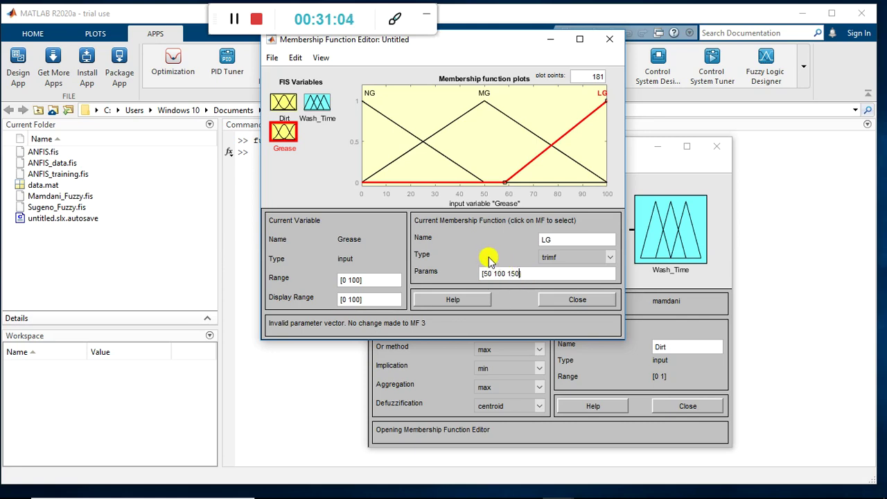
key("Return")
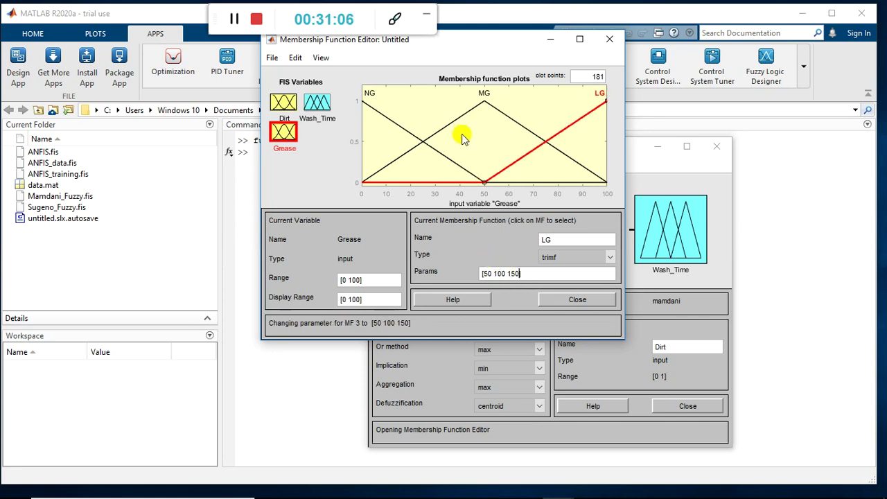
Add two more triangular (trimf) membership functions to the output variable Wash_Time.
left_click(329, 157)
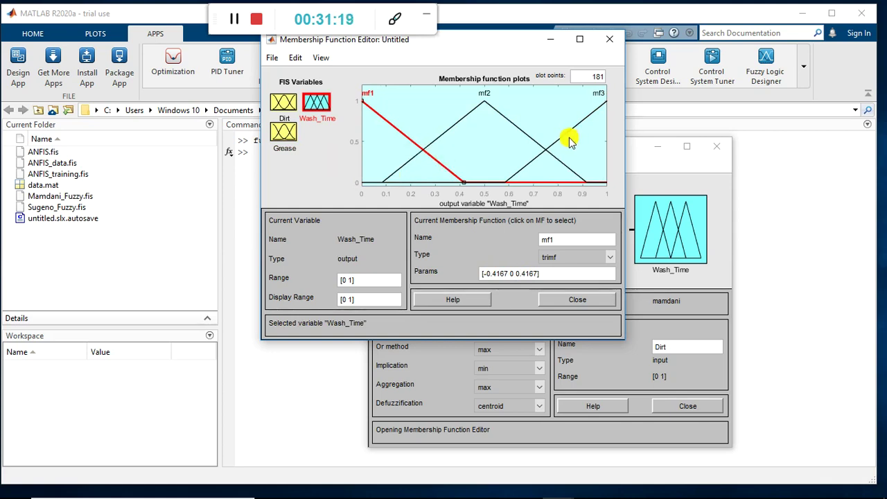
left_click(297, 58)
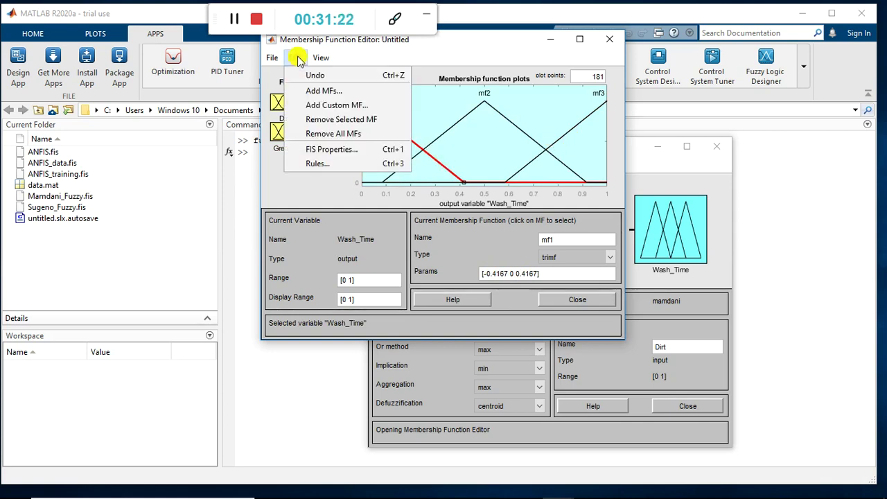
left_click(310, 93)
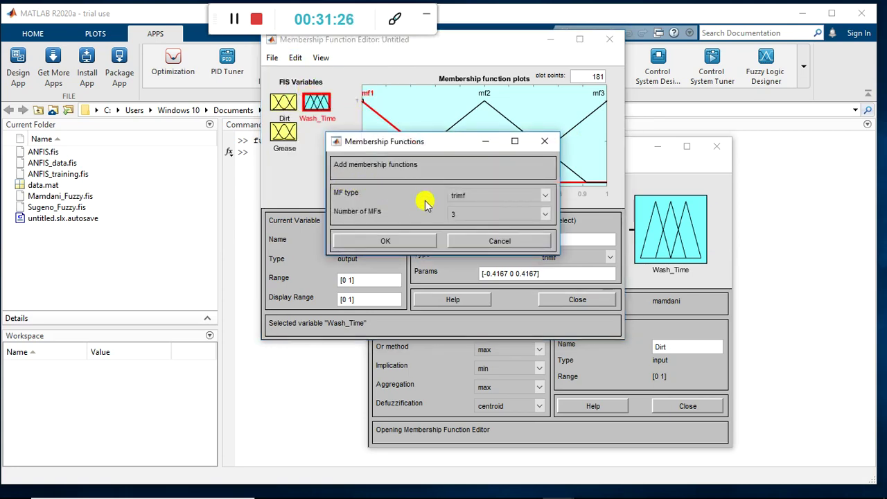
left_click(546, 215)
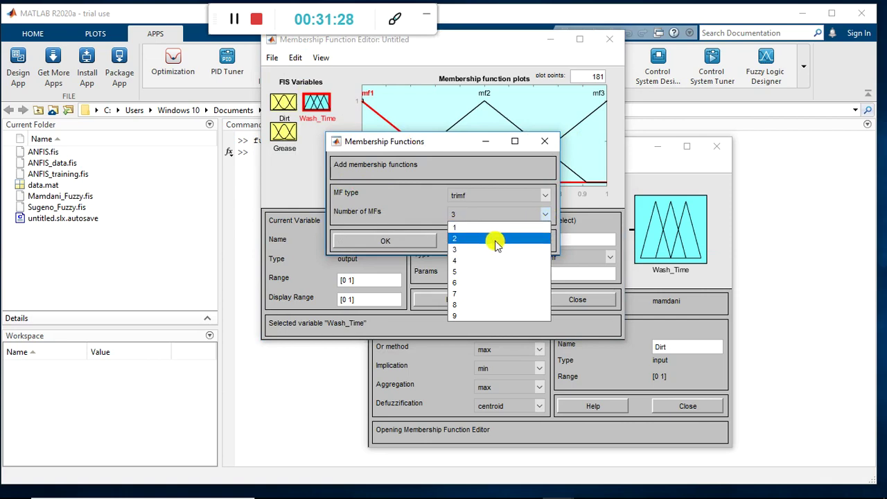
left_click(496, 240)
left_click(390, 243)
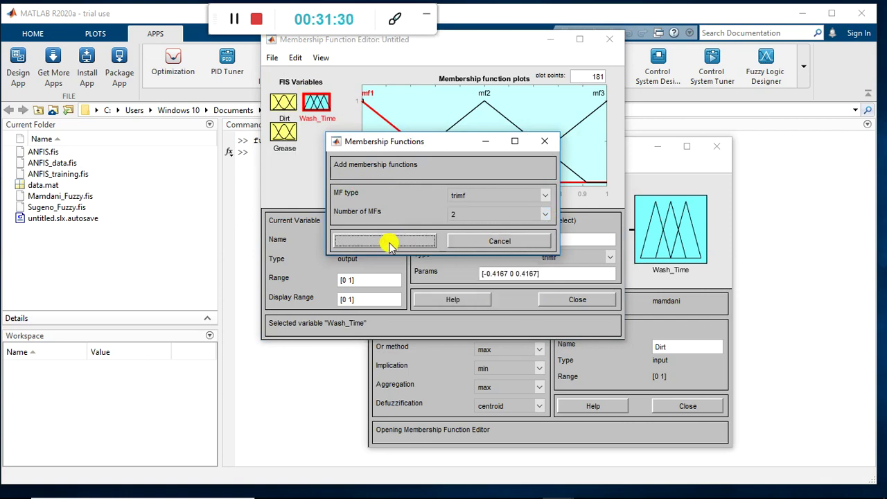
left_click(466, 170)
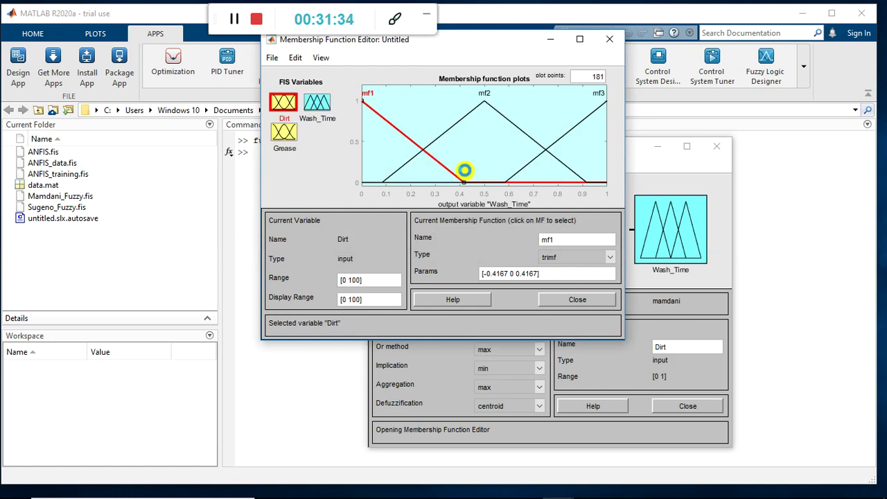
For the Wash_Time output, rename the first membership function, mf1, as VS and set the variable's range to [0 60].
left_click(326, 102)
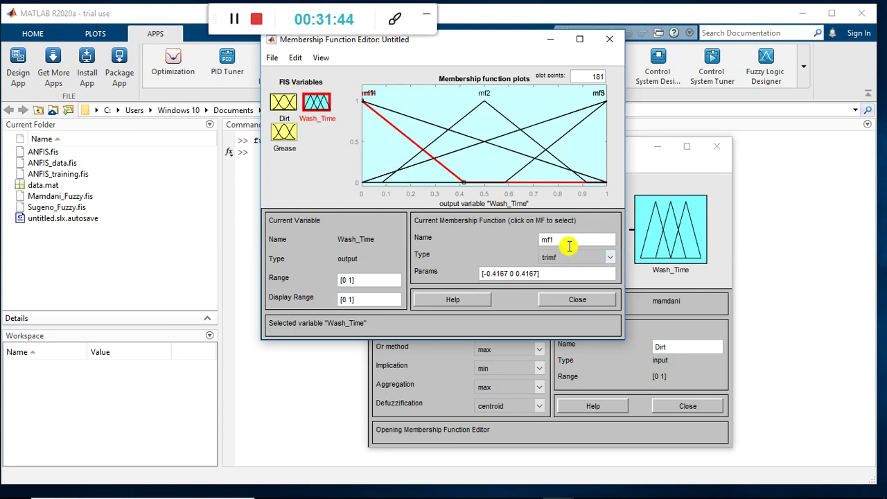
left_click_drag(564, 238, 524, 240)
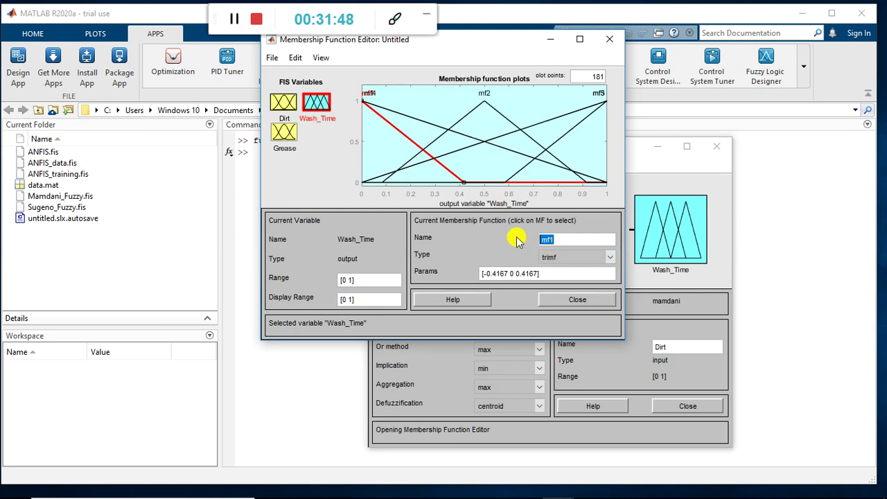
type("VS")
left_click(361, 282)
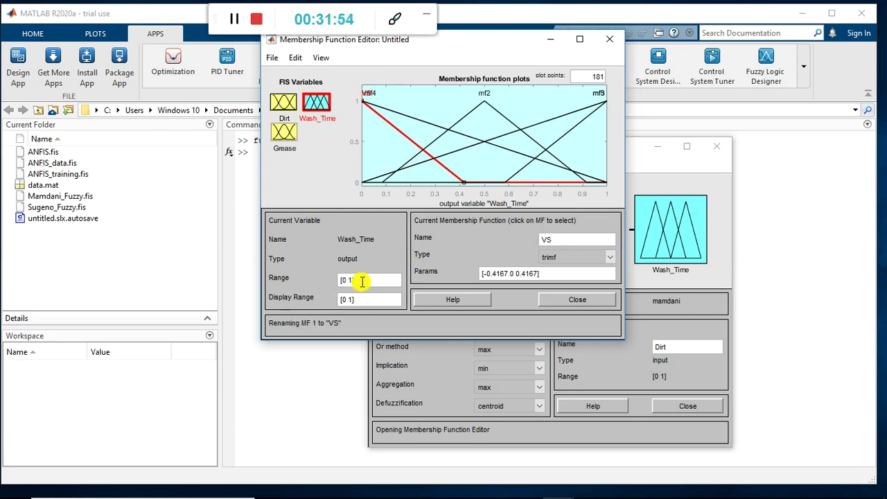
type("60")
key("Return")
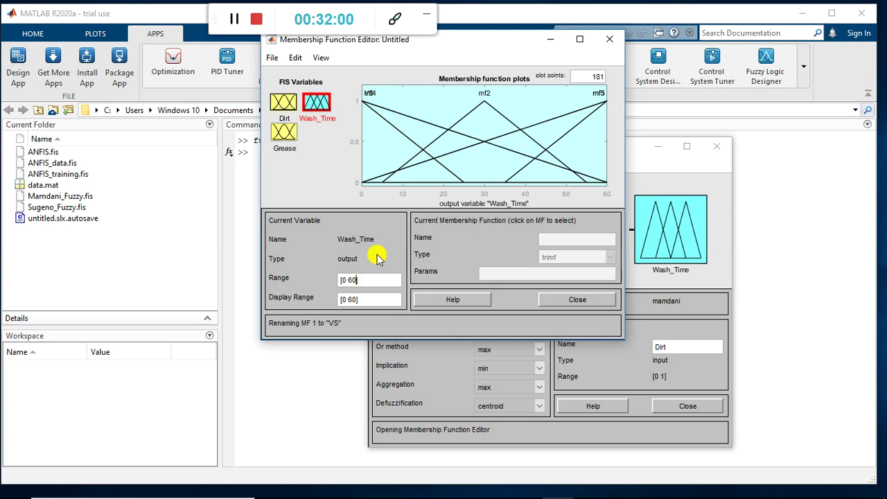
Set the parameters of Wash_Time's VS membership function to [-10 0 10].
left_click(401, 133)
left_click_drag(401, 133, 402, 133)
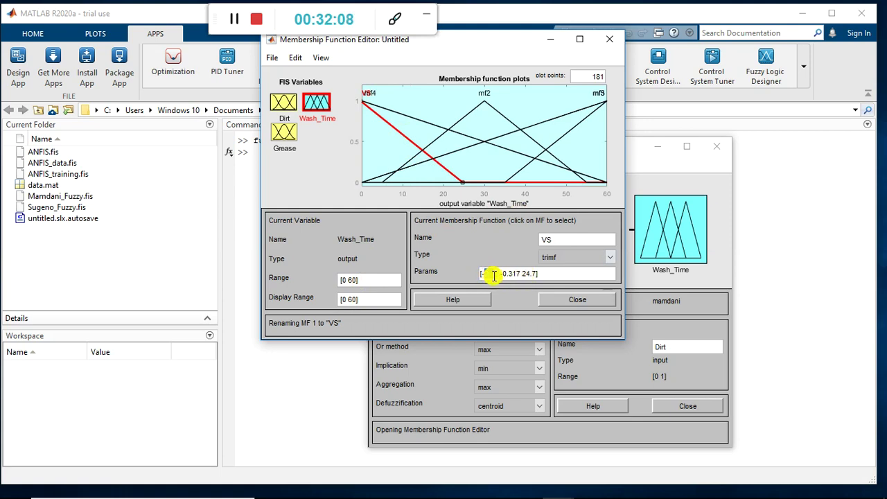
double_click(489, 274)
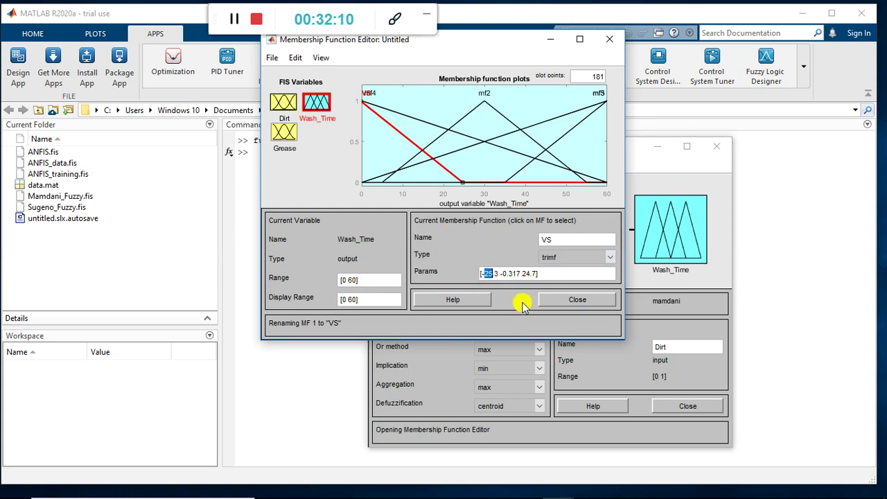
key("Delete")
key("Delete")
key("Delete")
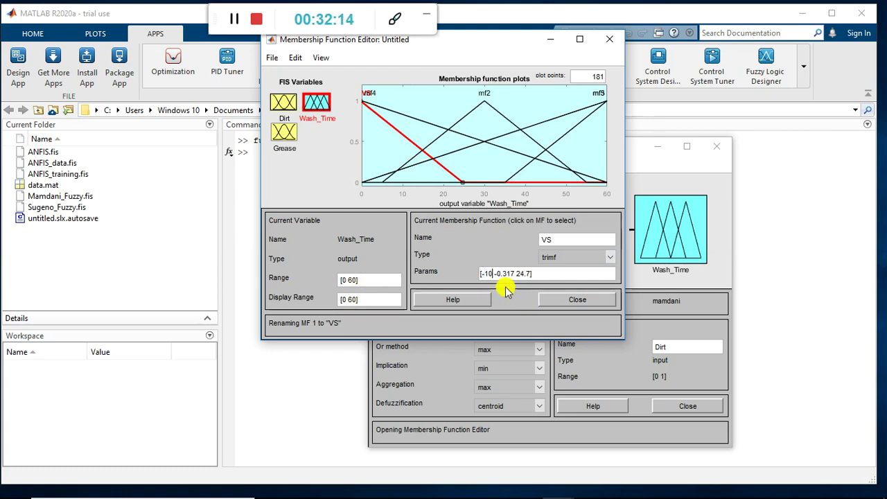
key("Delete")
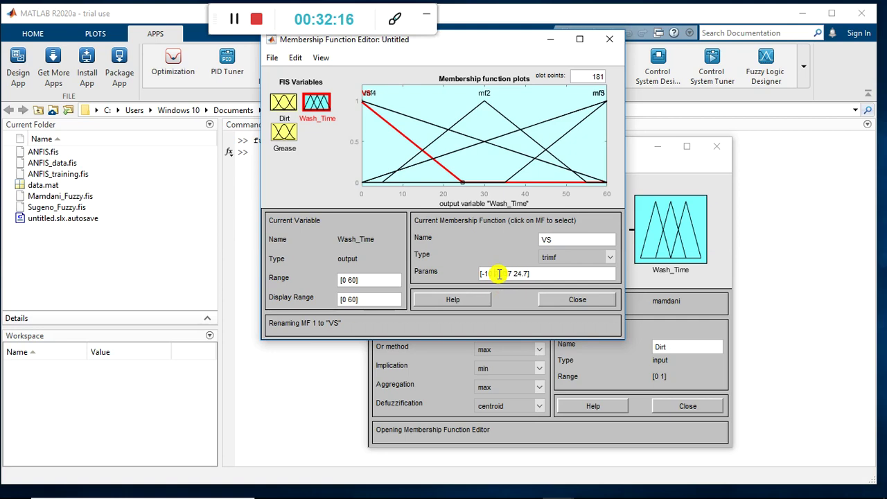
key("BackSpace")
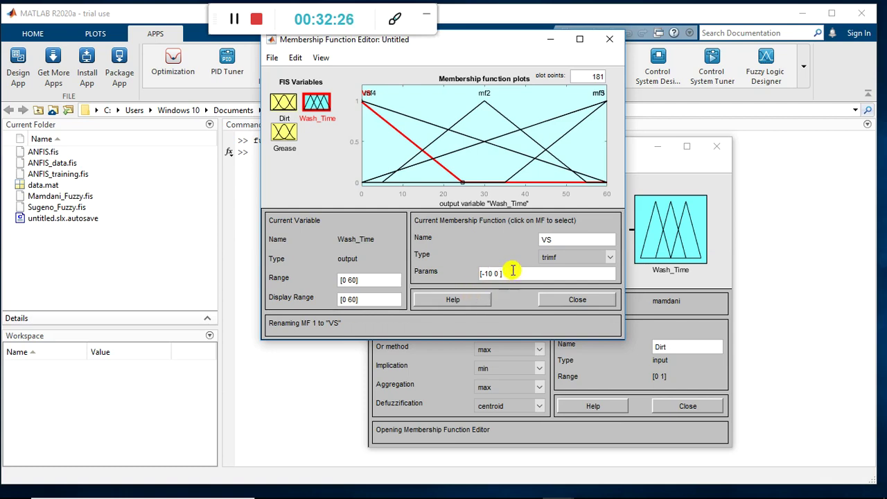
type("0]")
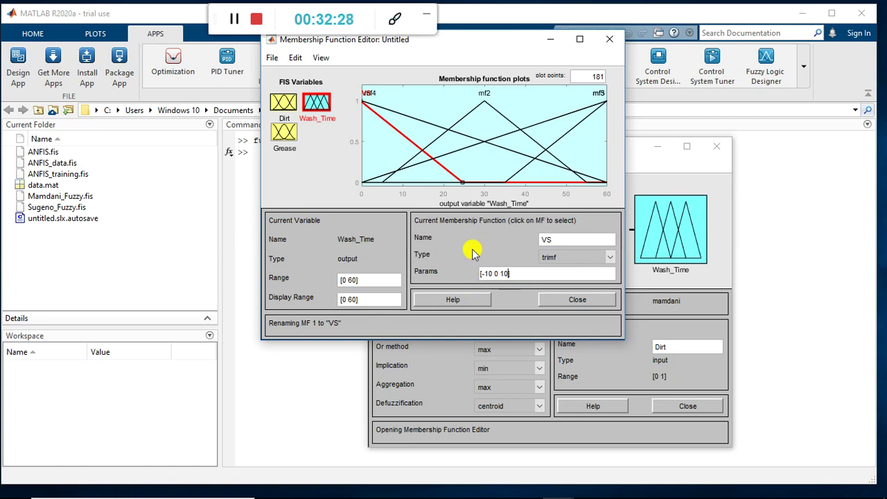
key("Return")
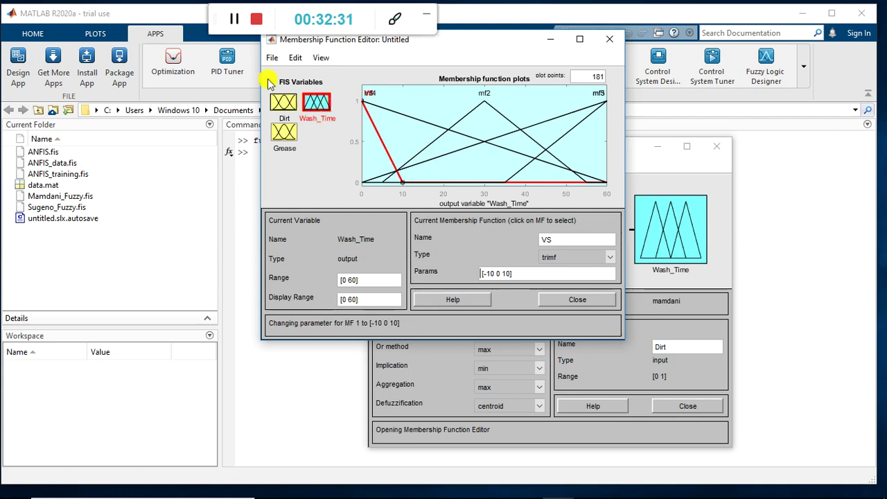
left_click(234, 19)
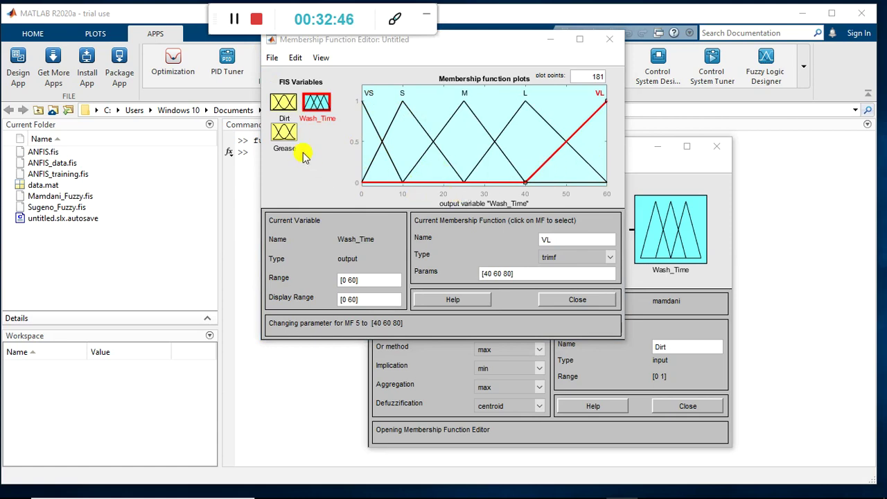
Close the Membership Function Editor and open the Rule Editor for the Untitled Mamdani system.
left_click(568, 303)
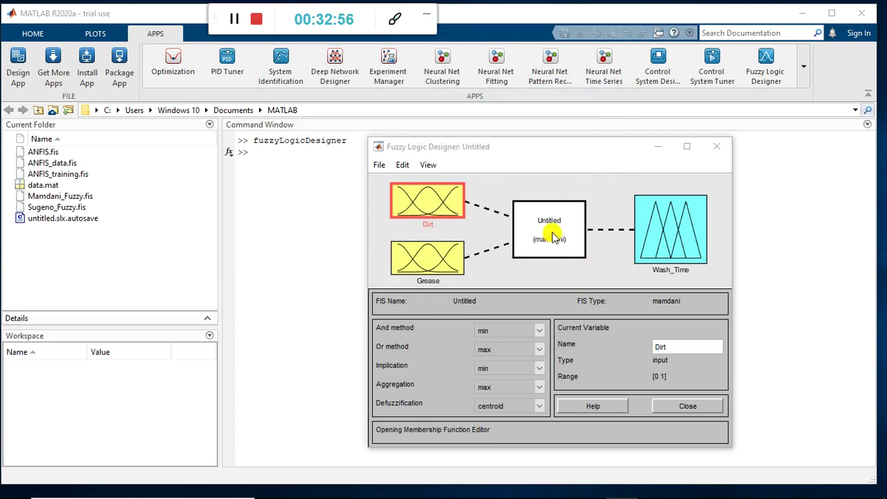
left_click(552, 237)
double_click(552, 237)
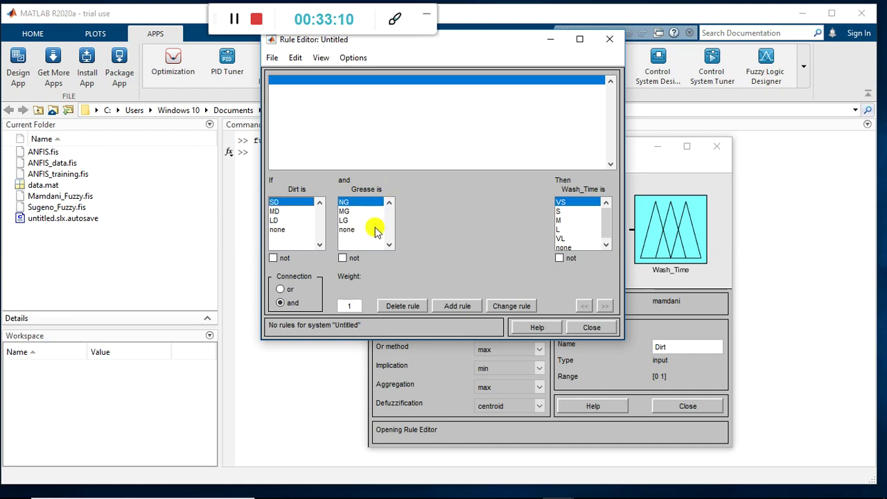
Add the rule: if Dirt is SD and Grease is NG, then Wash_Time is VS.
left_click(344, 211)
left_click(346, 221)
left_click(342, 203)
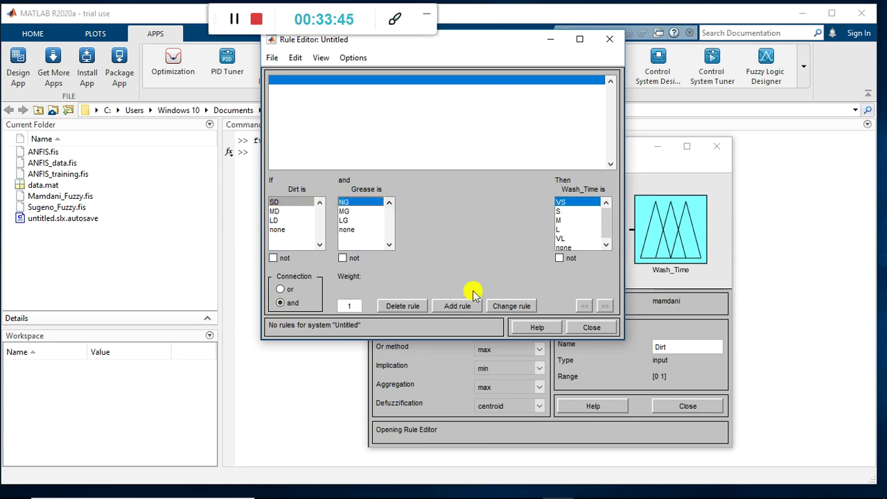
left_click(447, 309)
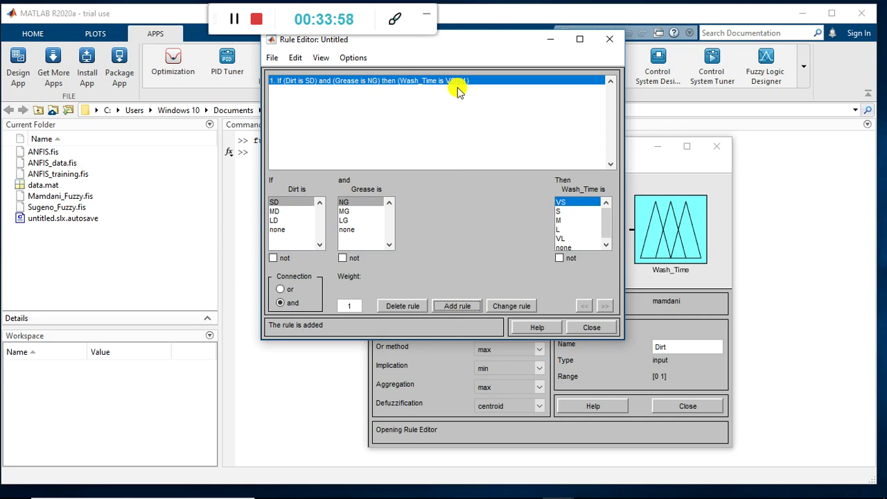
Add two more rules for Dirt SD: Grease MG gives Wash_Time M, and Grease LG gives Wash_Time L.
left_click(345, 211)
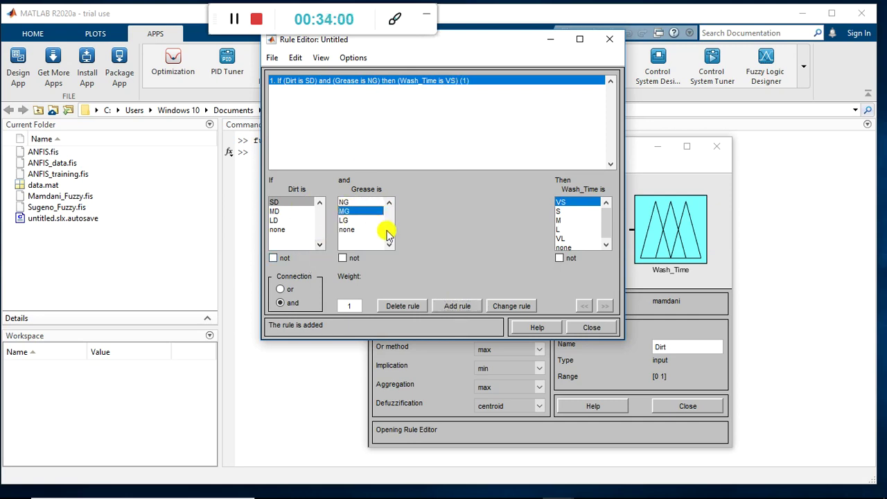
left_click(559, 221)
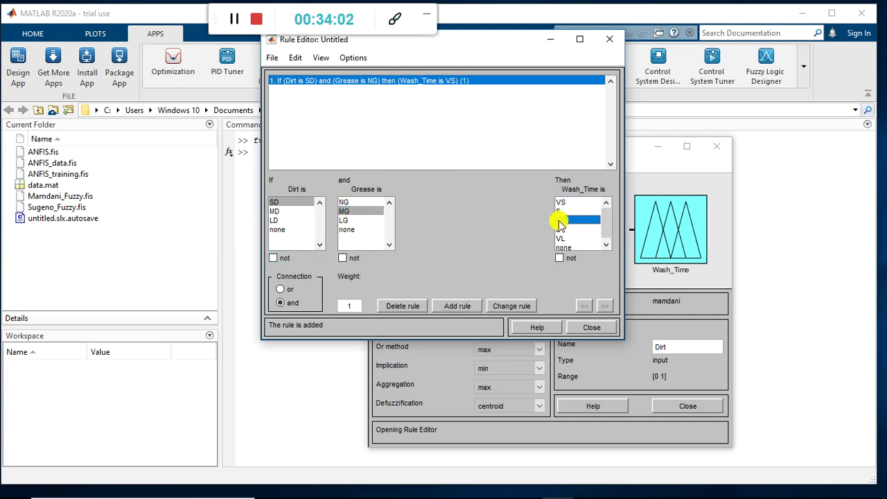
left_click(456, 306)
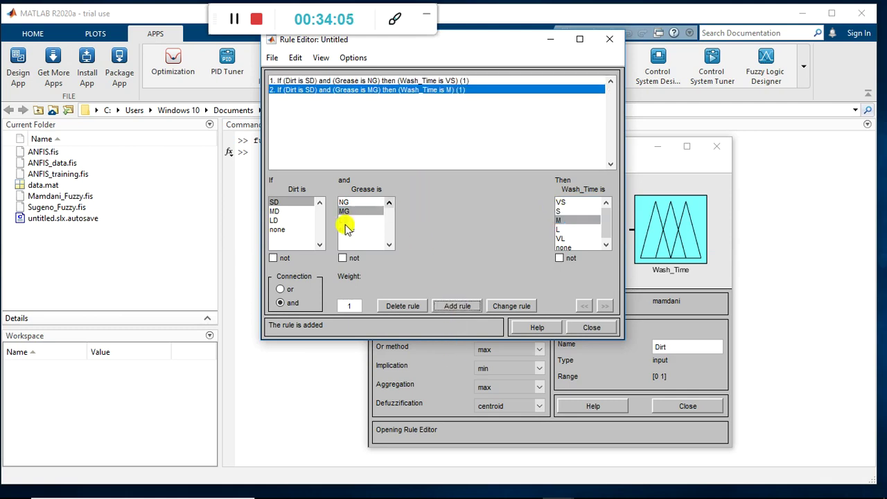
left_click(346, 221)
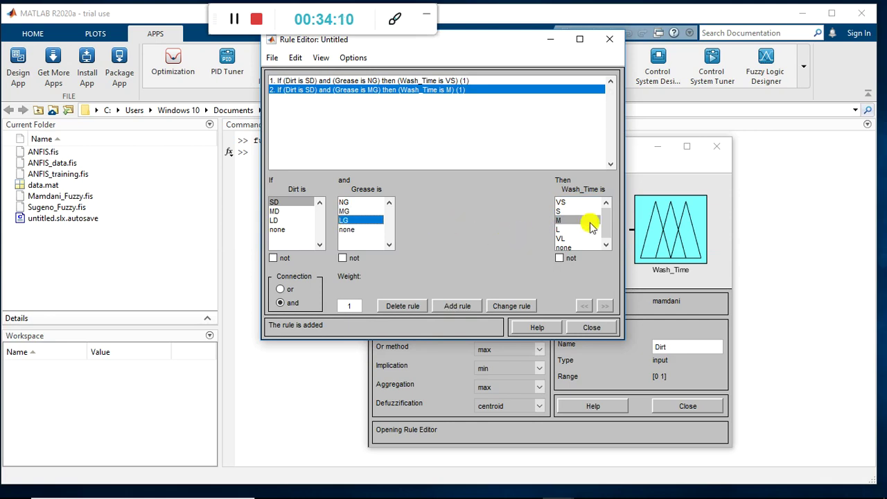
left_click(561, 230)
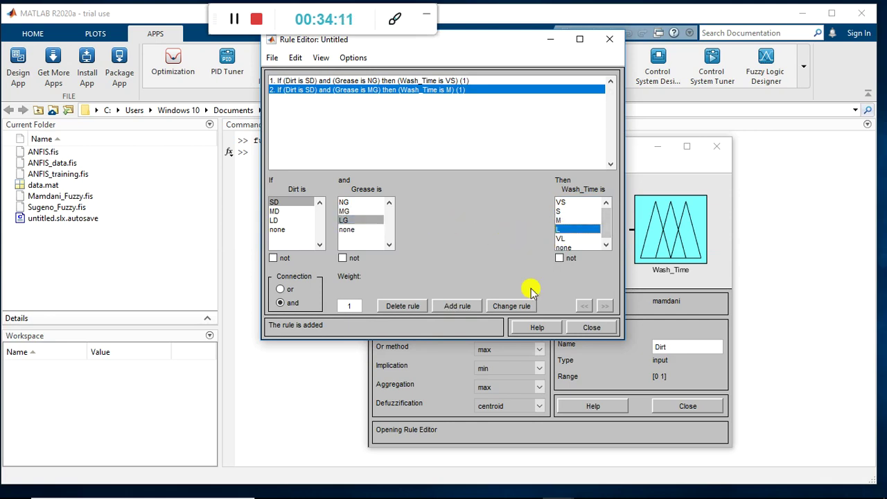
left_click(451, 309)
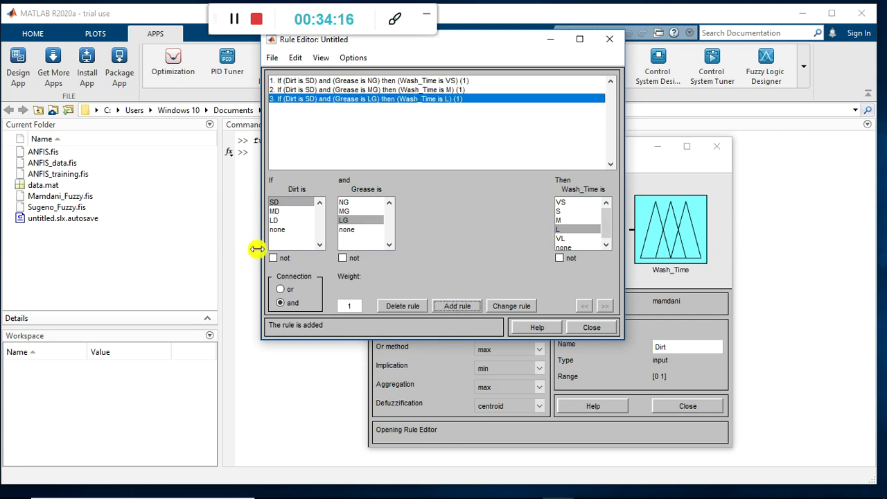
Add the rule: if Dirt is MD and Grease is NG, then Wash_Time is S.
left_click(273, 211)
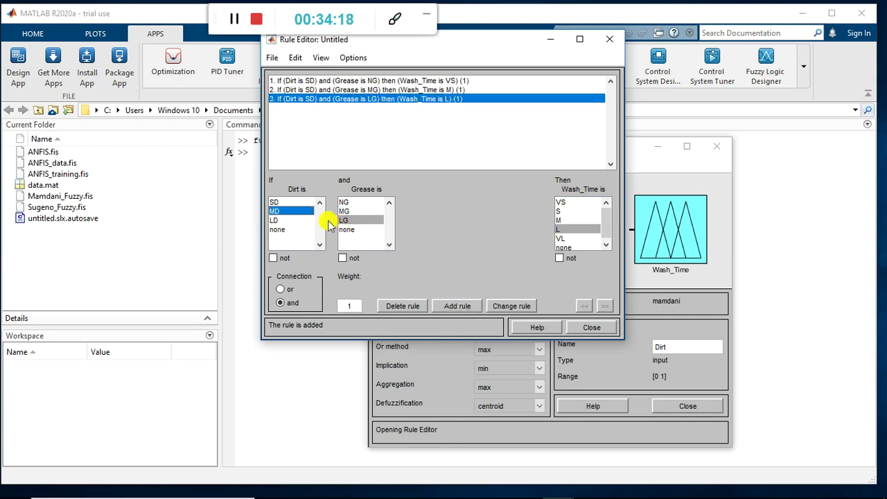
left_click(344, 202)
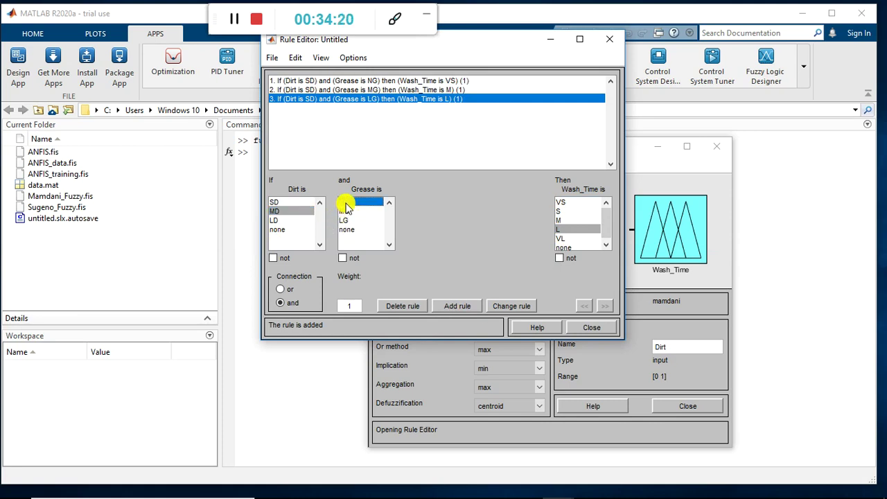
left_click(564, 212)
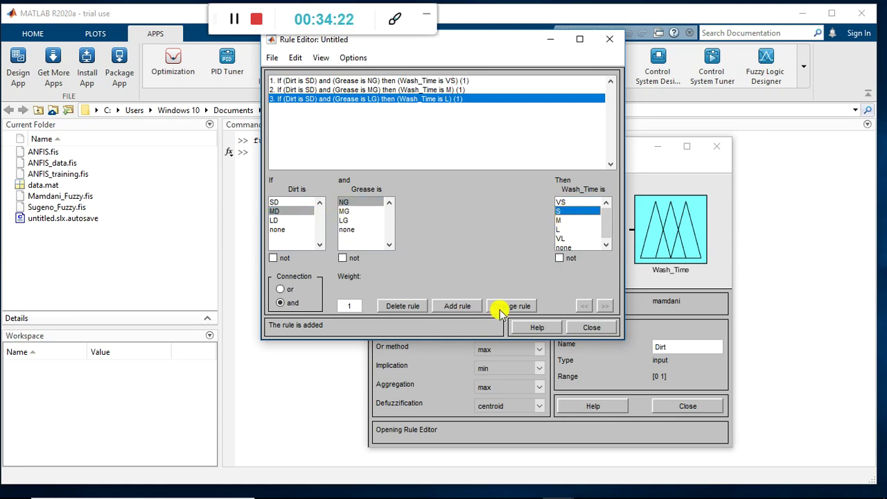
left_click(454, 306)
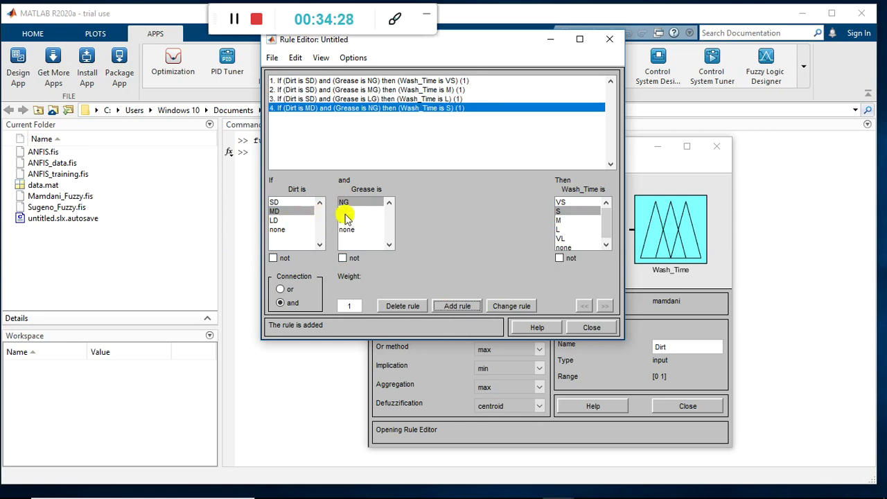
Add two more rules for Dirt MD: Grease MG gives Wash_Time M, and Grease LG gives Wash_Time L.
left_click(346, 211)
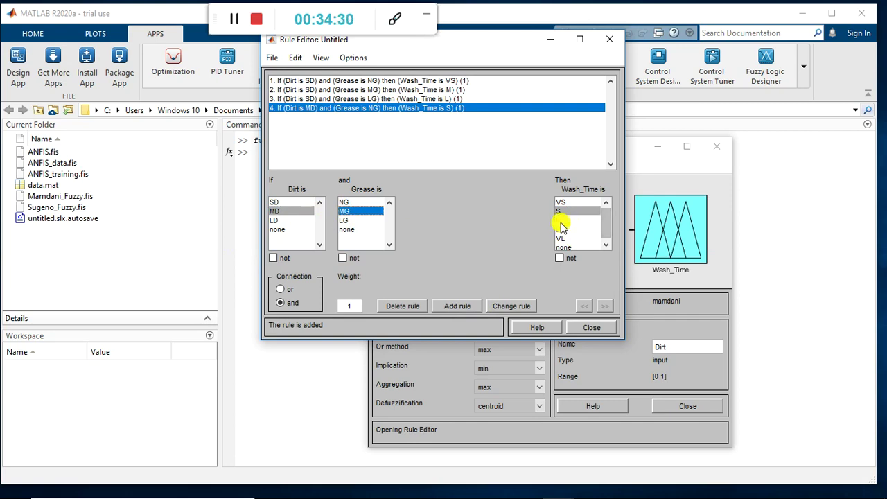
left_click(560, 220)
left_click(456, 307)
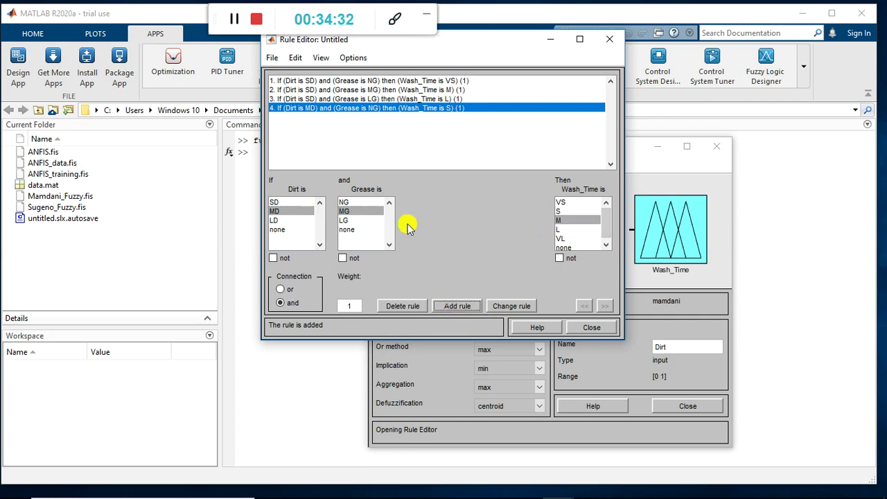
left_click(349, 221)
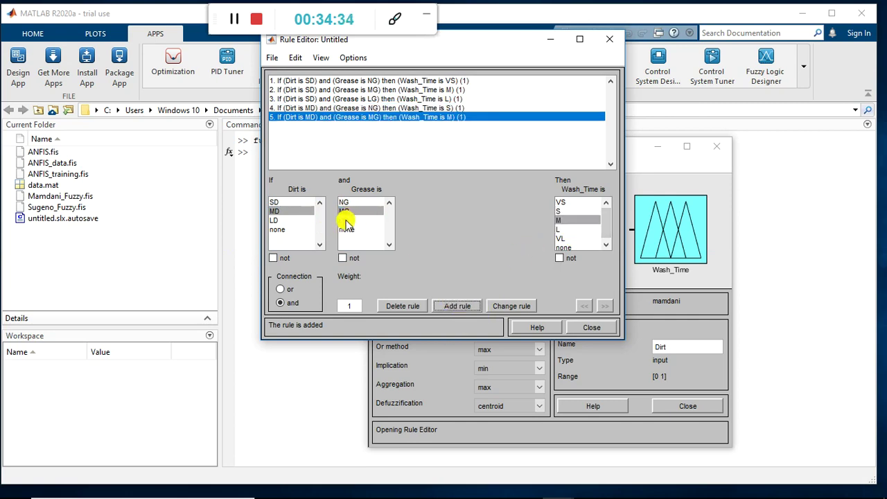
left_click(560, 230)
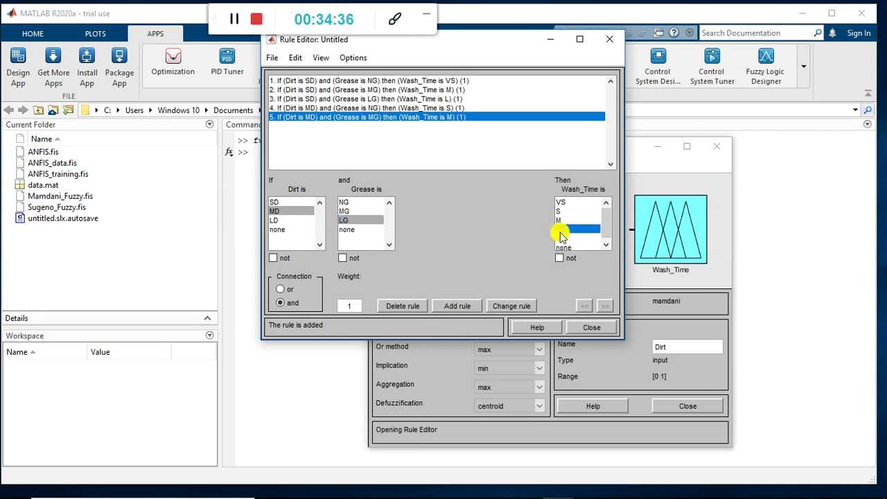
left_click(457, 306)
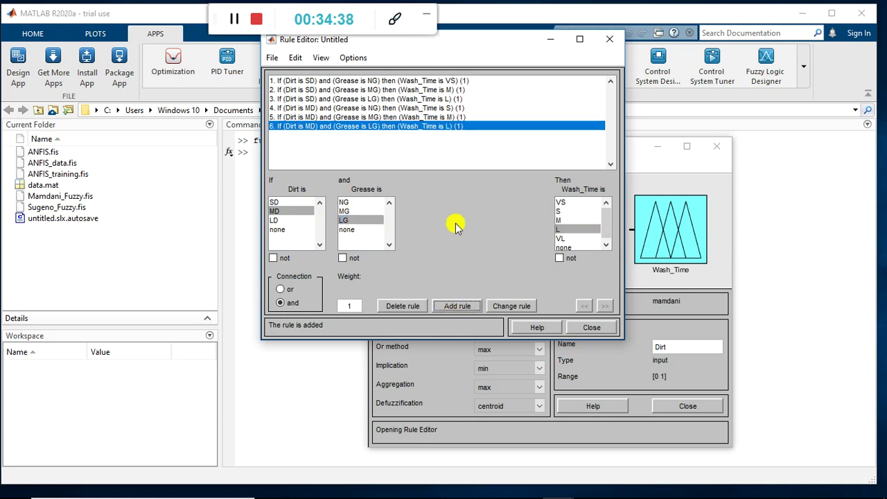
Add two rules for Dirt LD: Grease NG gives Wash_Time M, and Grease MG gives Wash_Time L.
left_click(275, 221)
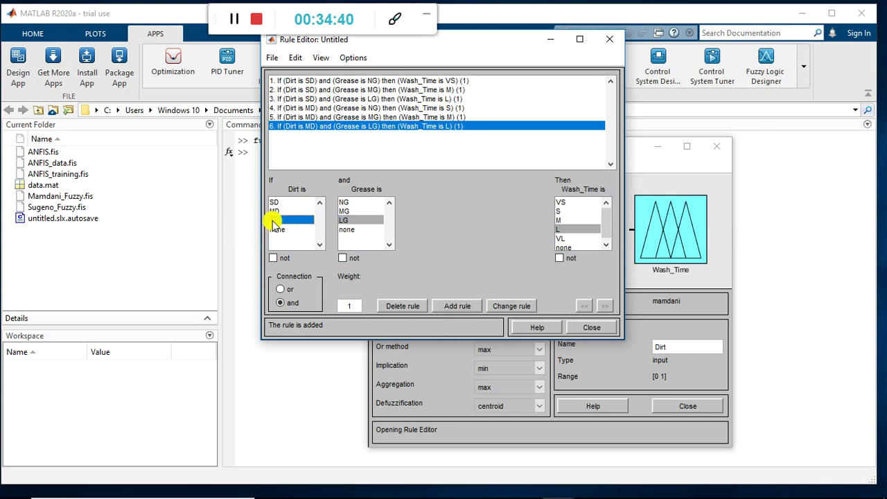
left_click(352, 201)
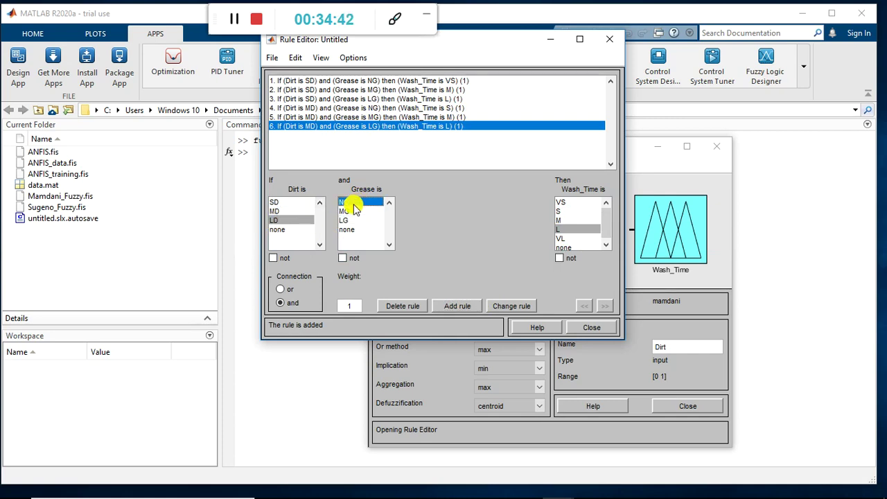
left_click(560, 221)
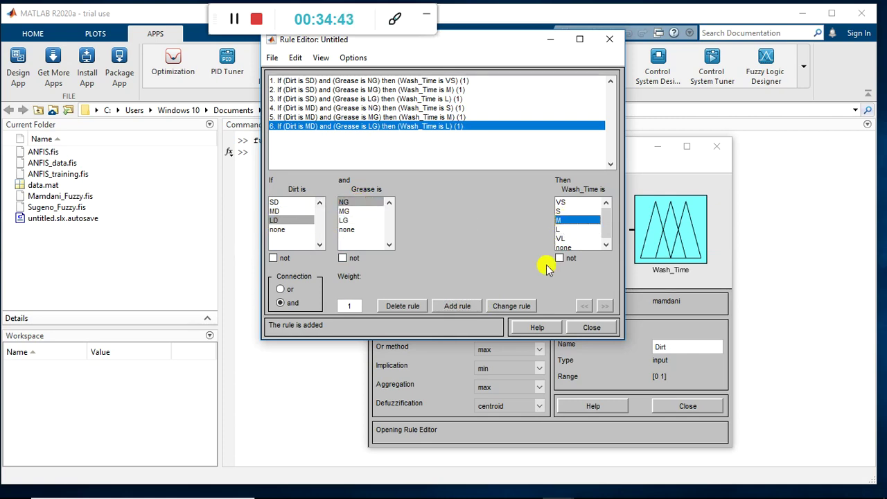
left_click(452, 306)
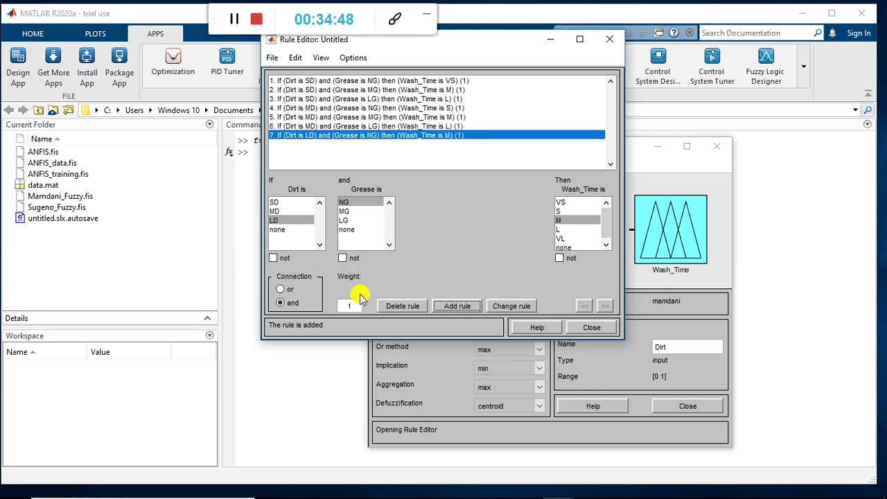
left_click(349, 212)
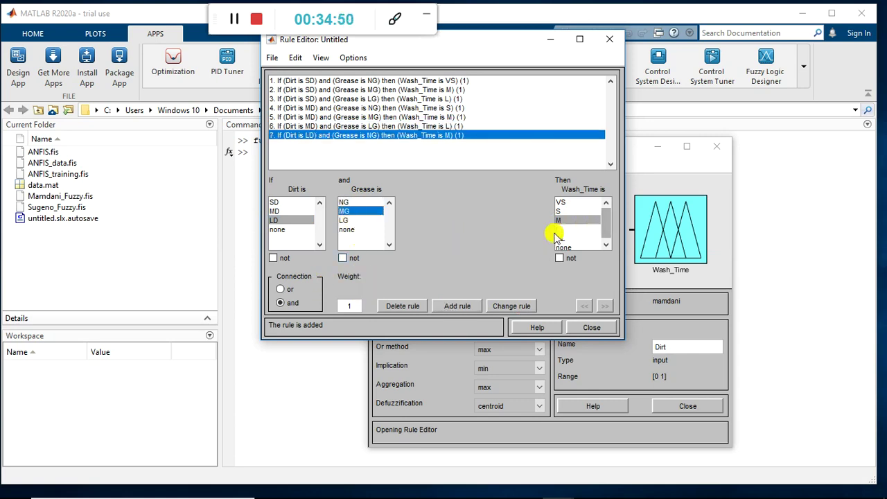
left_click(559, 229)
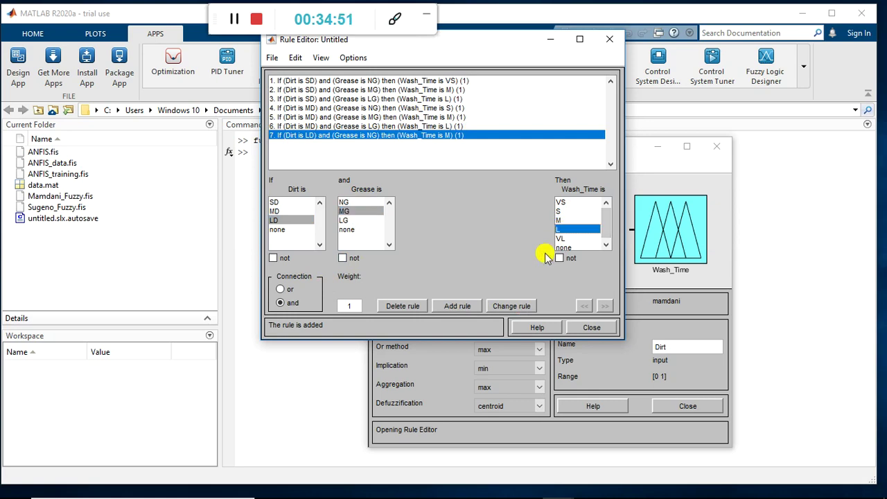
left_click(459, 307)
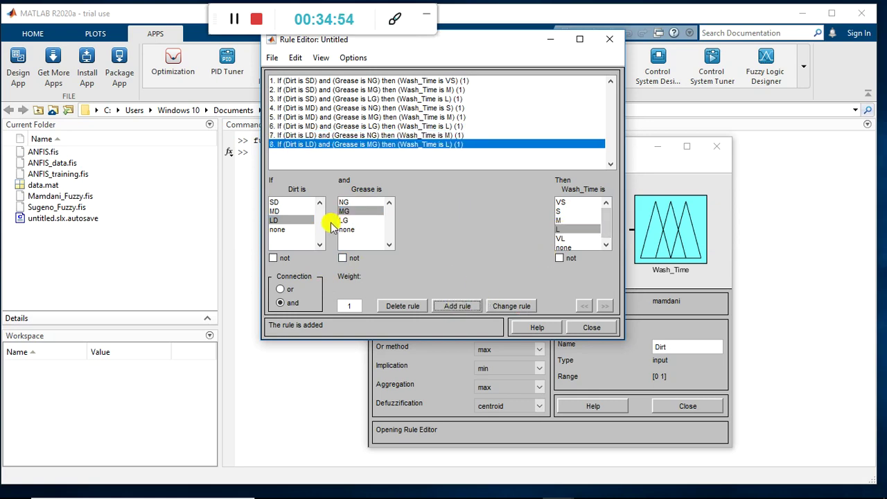
Add the rule: if Dirt is LD and Grease is LG, then Wash_Time is VL, and close the Rule Editor.
left_click(348, 220)
left_click(561, 238)
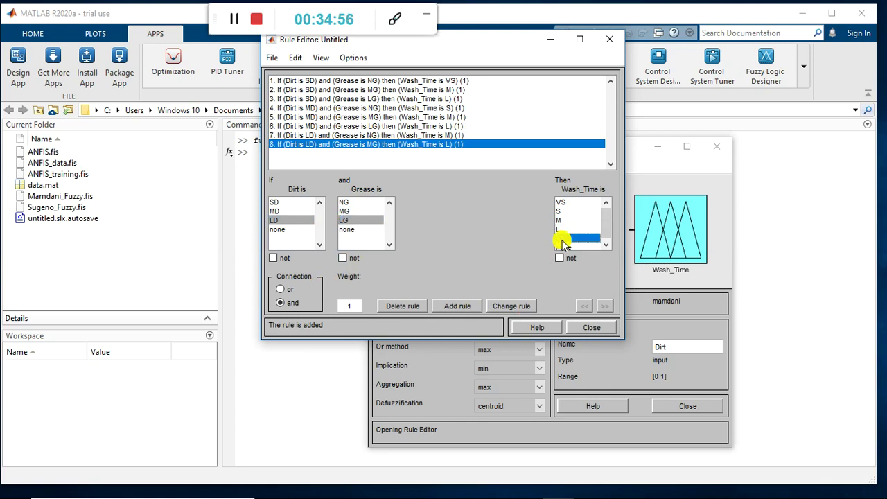
left_click(459, 307)
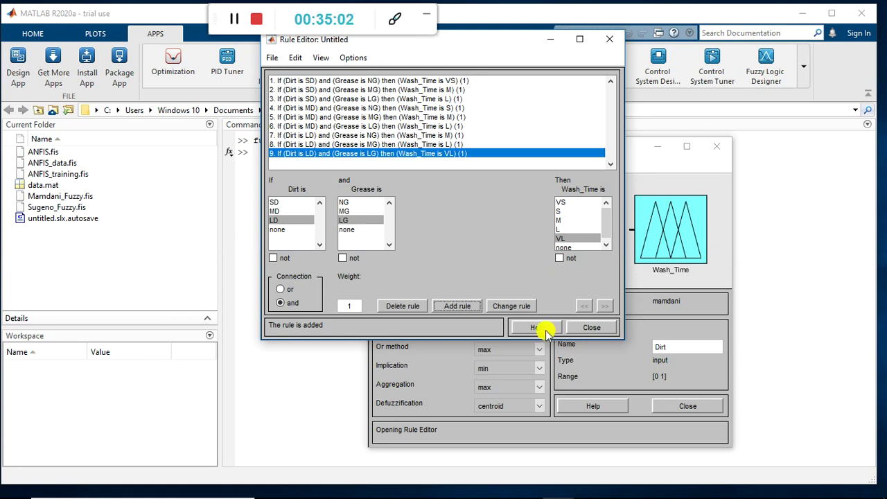
left_click(578, 328)
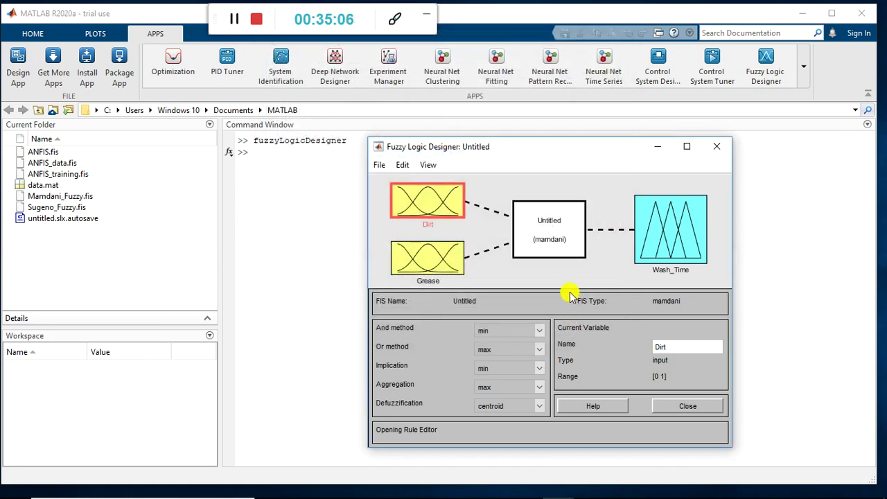
Evaluate the washing machine rules in the Rule Viewer with the input vector [60;70], and close the viewer.
left_click(430, 166)
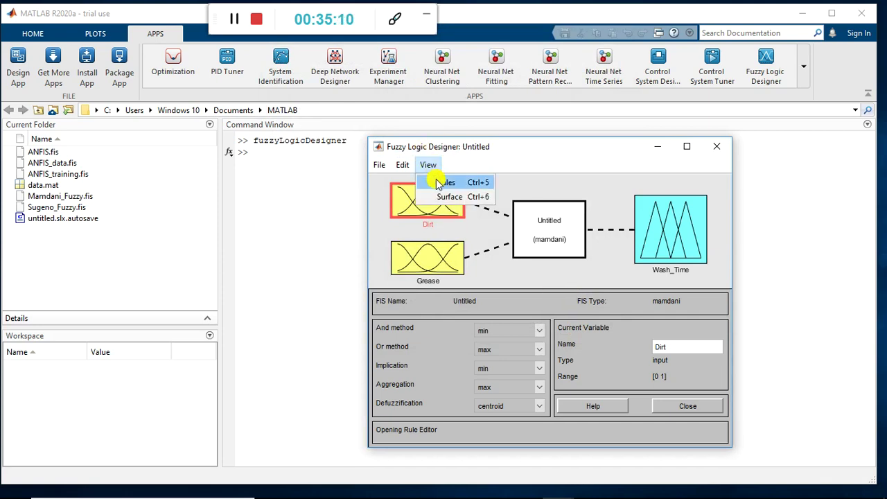
left_click(439, 182)
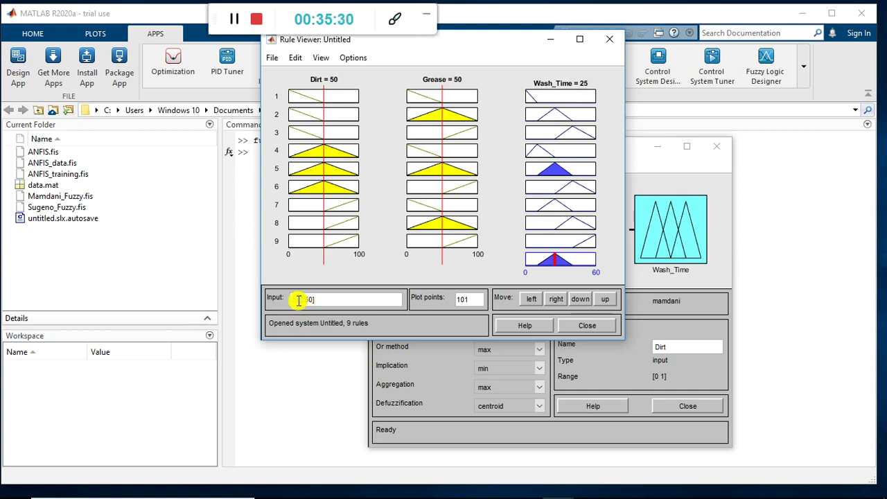
left_click(350, 300)
key("BackSpace")
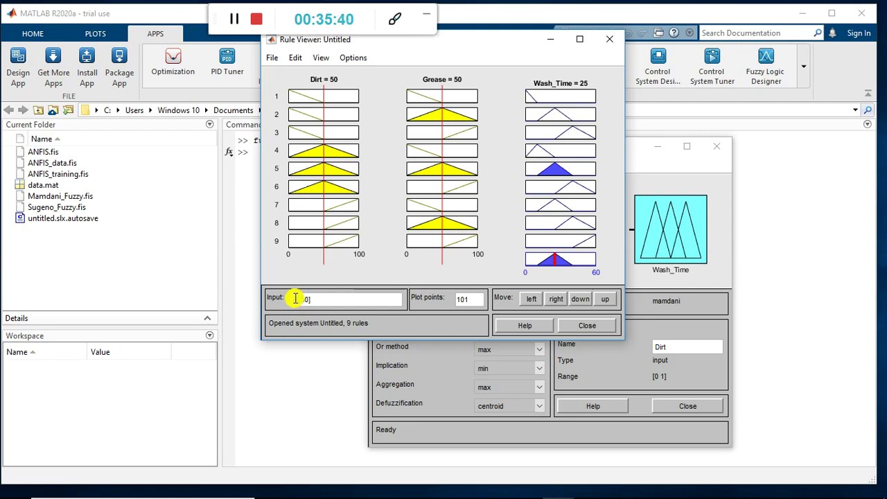
key("BackSpace")
key("BackSpace")
key("BackSpace")
key("BackSpace")
key("BackSpace")
key("BackSpace")
type("[6")
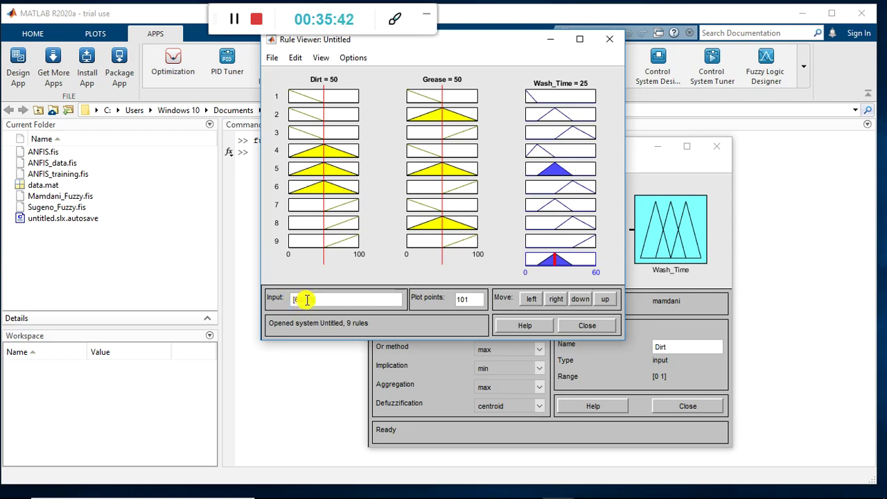
type("0;70]")
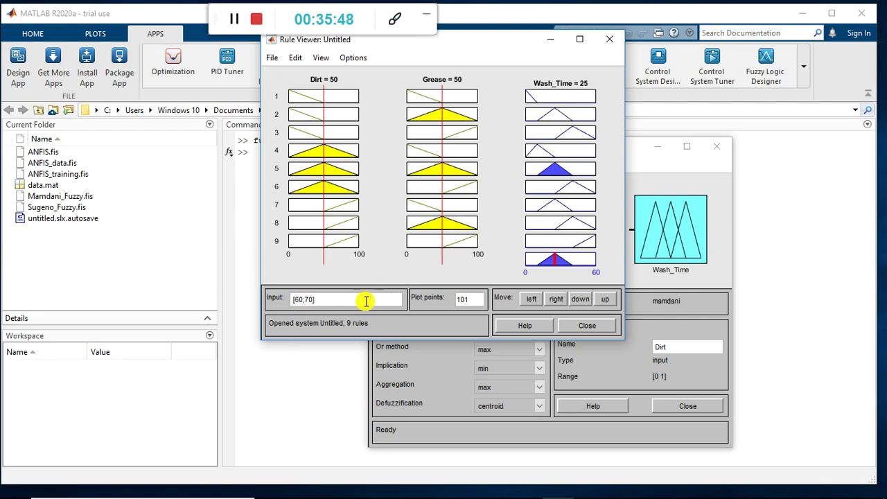
key("Return")
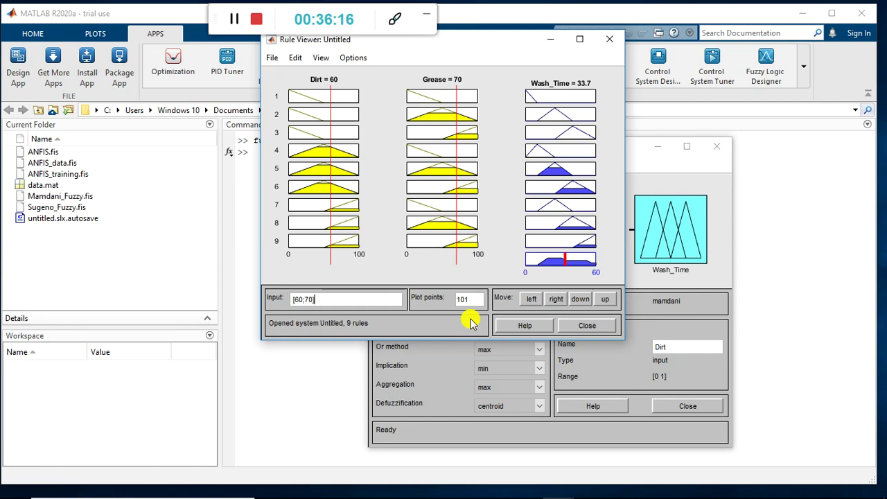
left_click_drag(504, 40, 245, 142)
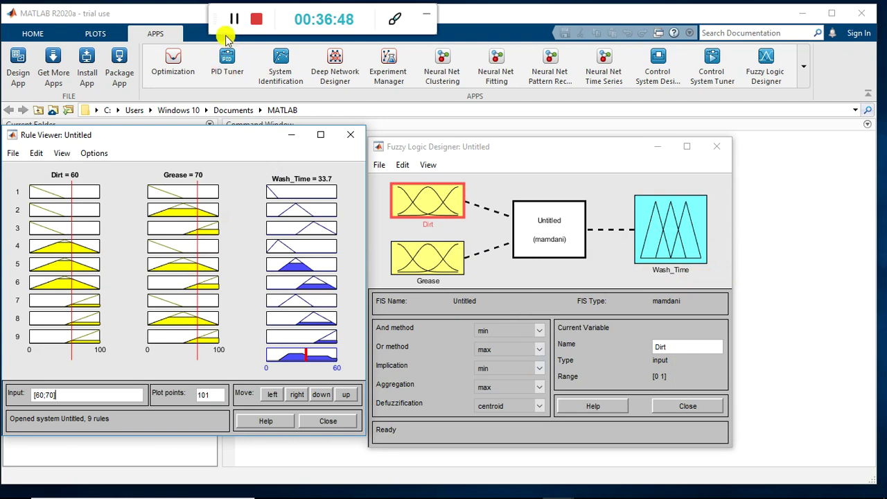
left_click(351, 134)
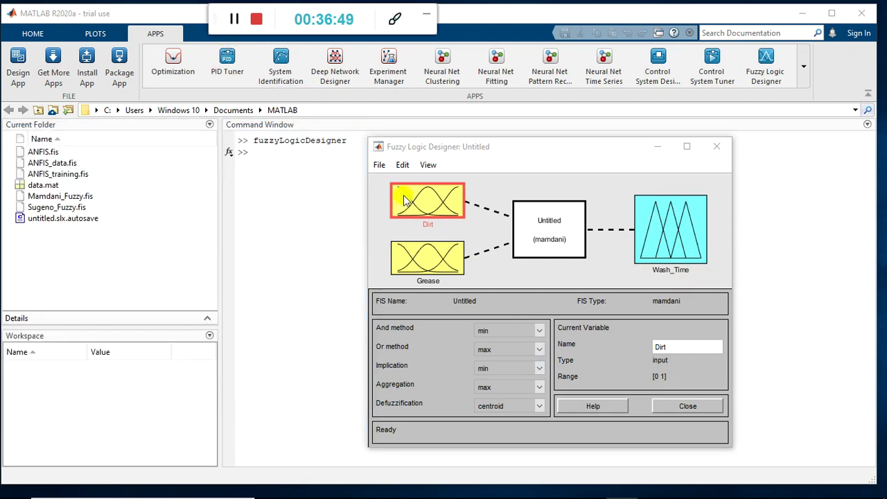
Create a new Sugeno fuzzy inference system.
left_click(379, 165)
mouse_move(429, 198)
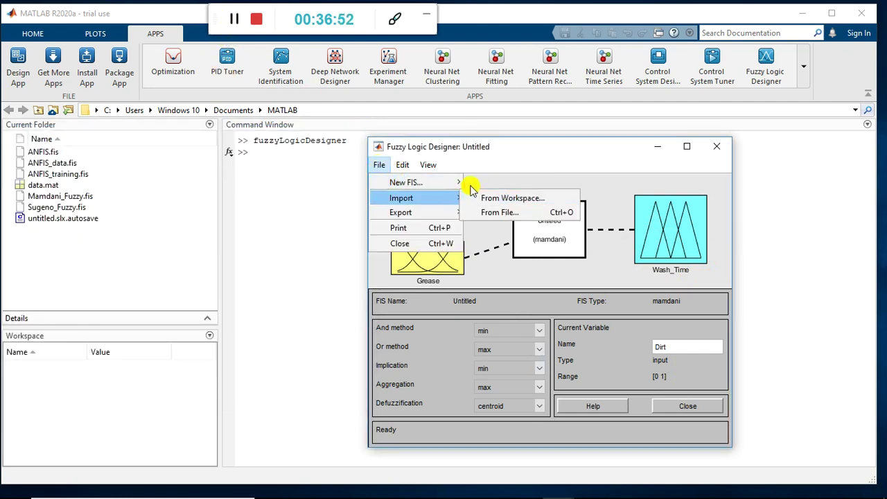
mouse_move(451, 182)
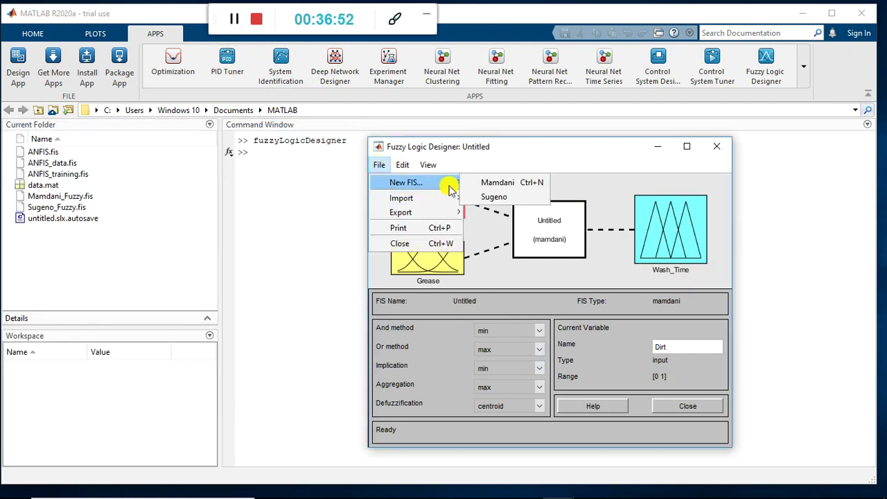
left_click(487, 198)
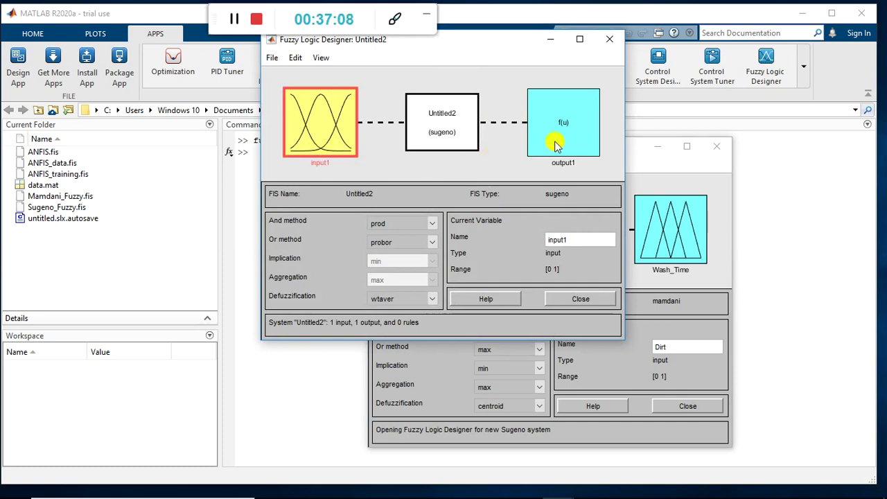
Add two constant membership functions to the Sugeno system's output1 in the Membership Function Editor.
left_click(556, 144)
double_click(556, 143)
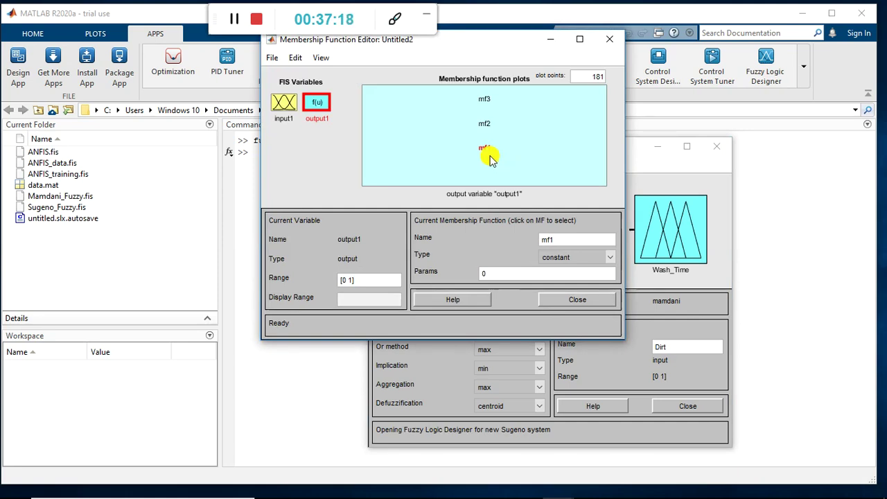
left_click(295, 58)
left_click(321, 92)
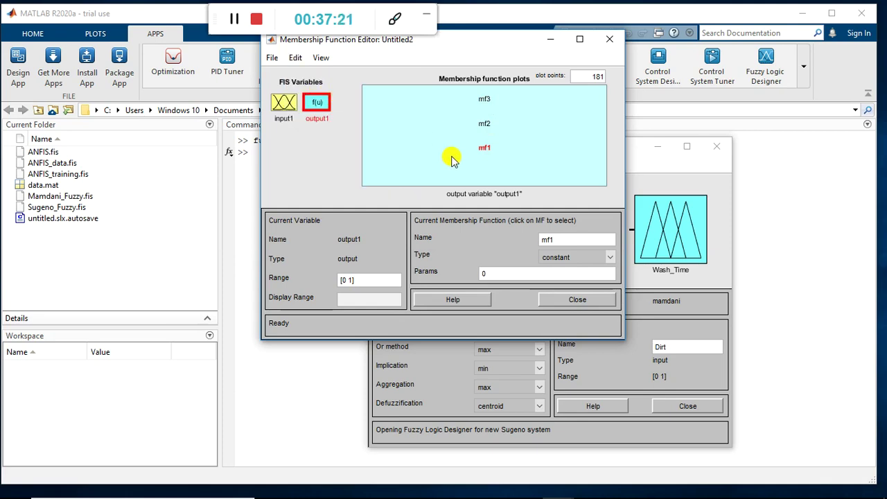
left_click(495, 215)
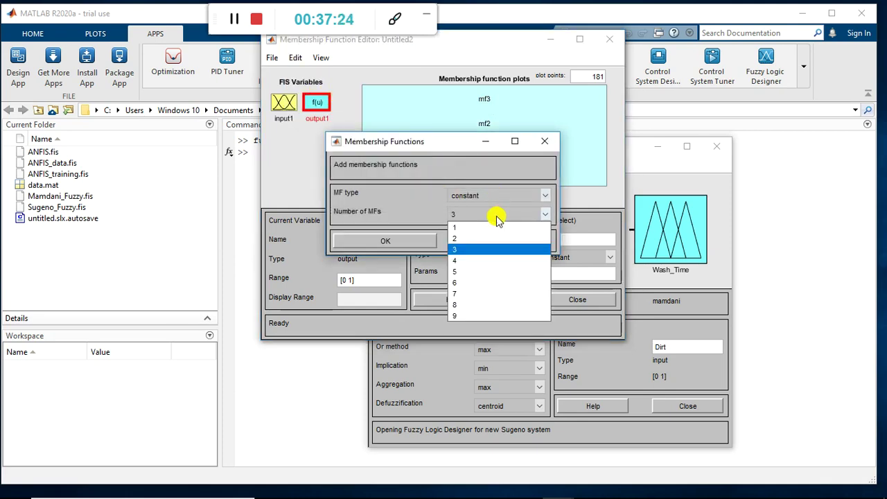
left_click(494, 235)
left_click(390, 241)
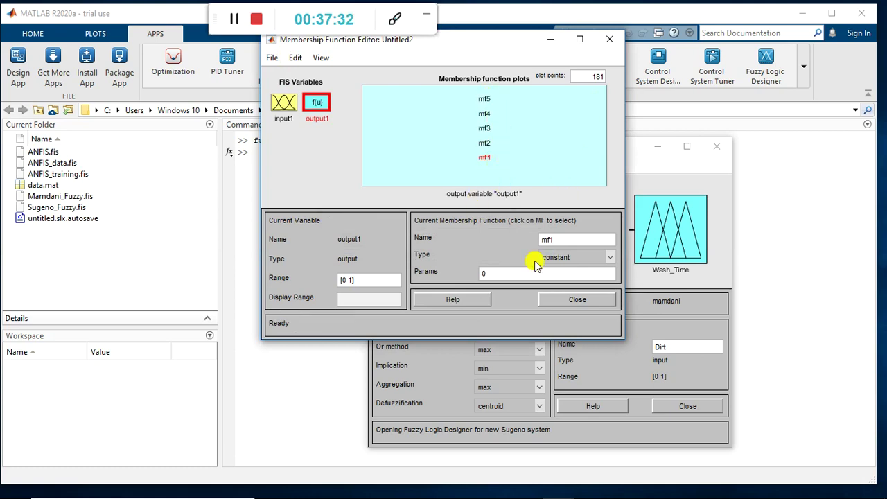
Rename output1's membership function mf1 as VS, keeping it constant, and set the output range to [0 60].
left_click(580, 259)
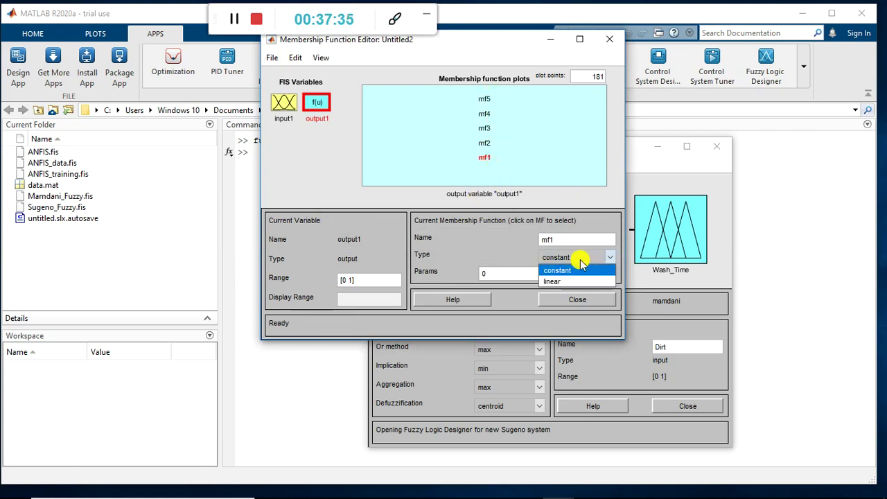
left_click(483, 247)
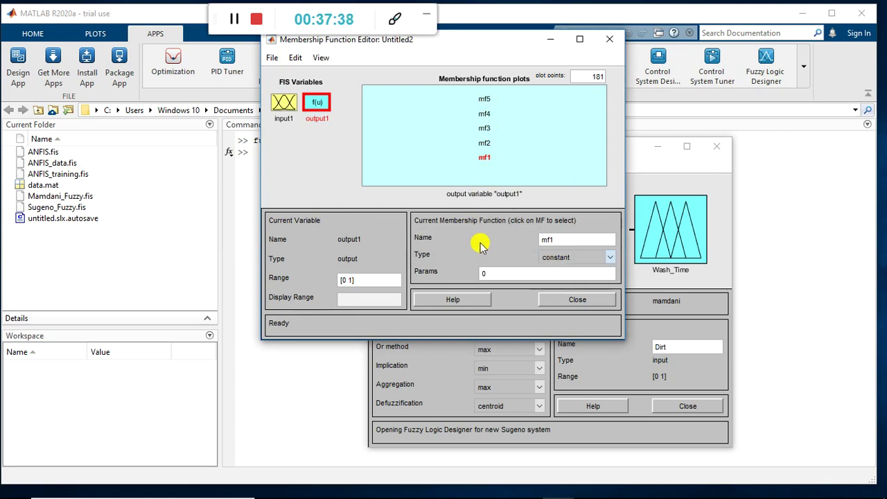
double_click(559, 241)
type("VS")
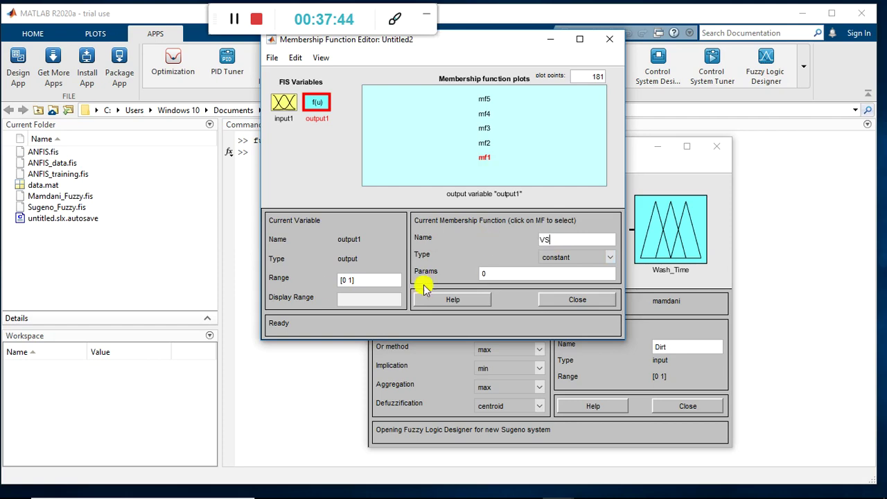
left_click(352, 282)
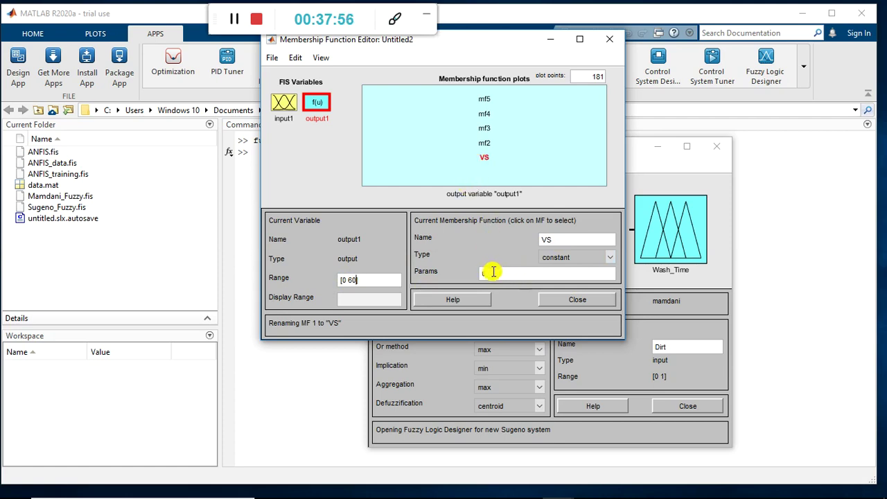
Rename output1's membership function mf2 as S and set its constant parameter to 10.
left_click(483, 143)
left_click_drag(555, 238, 525, 240)
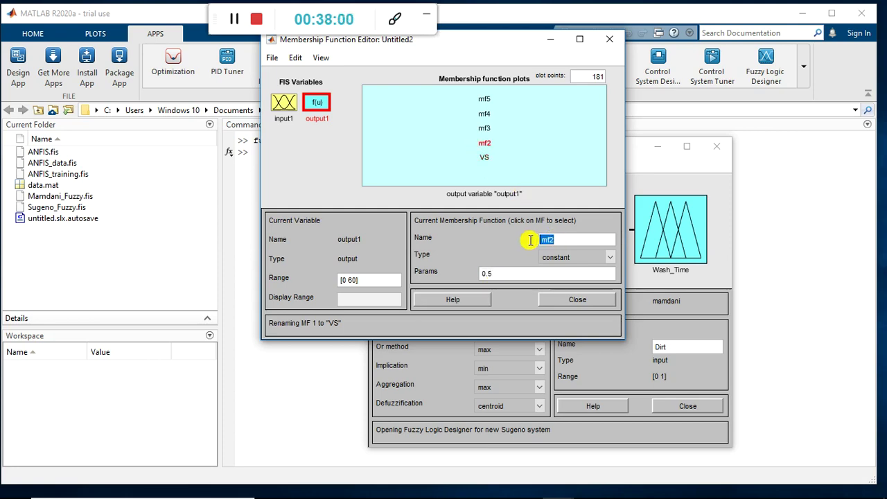
type("S")
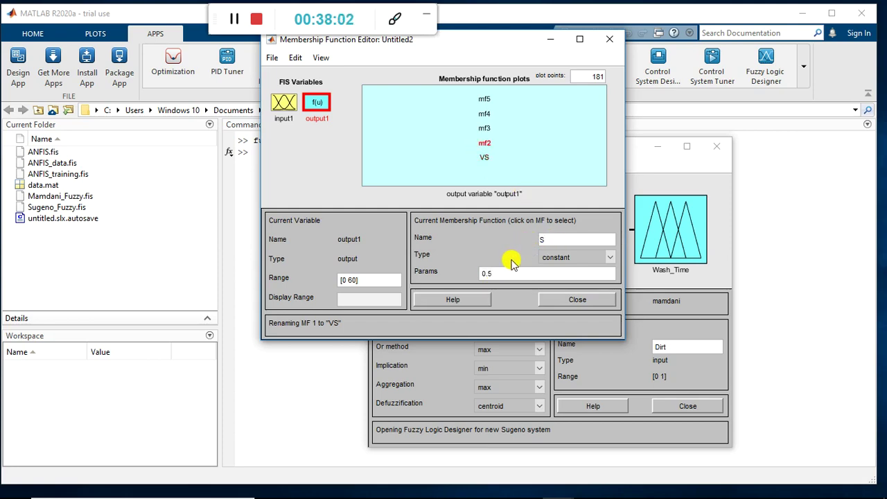
left_click_drag(499, 274, 467, 275)
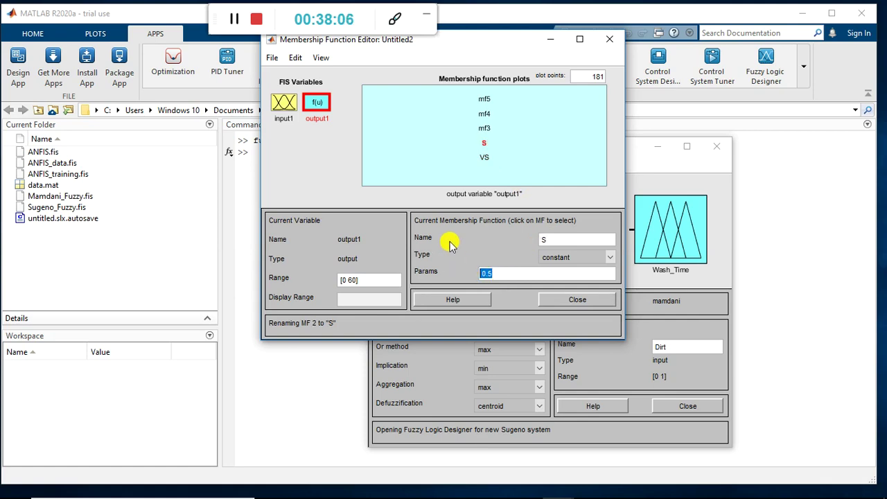
type("10")
key("Return")
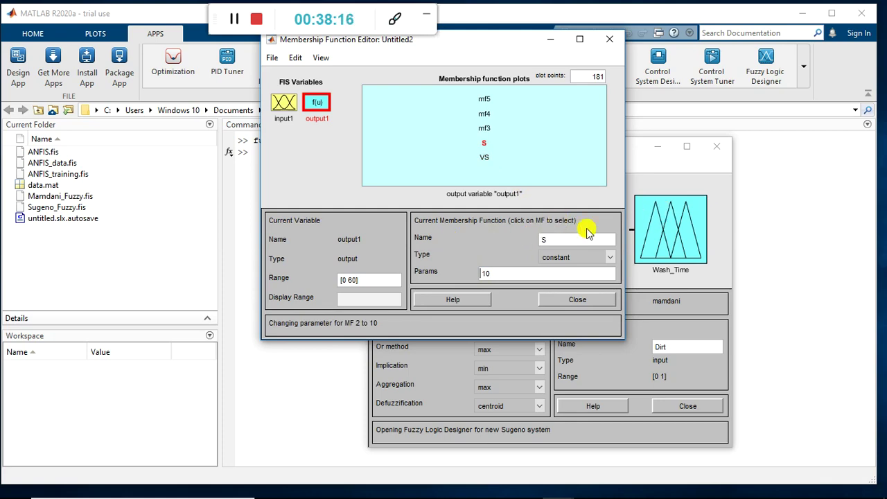
Rename output1's membership function mf3 as M and set its constant parameter to 25.
left_click(487, 127)
double_click(562, 239)
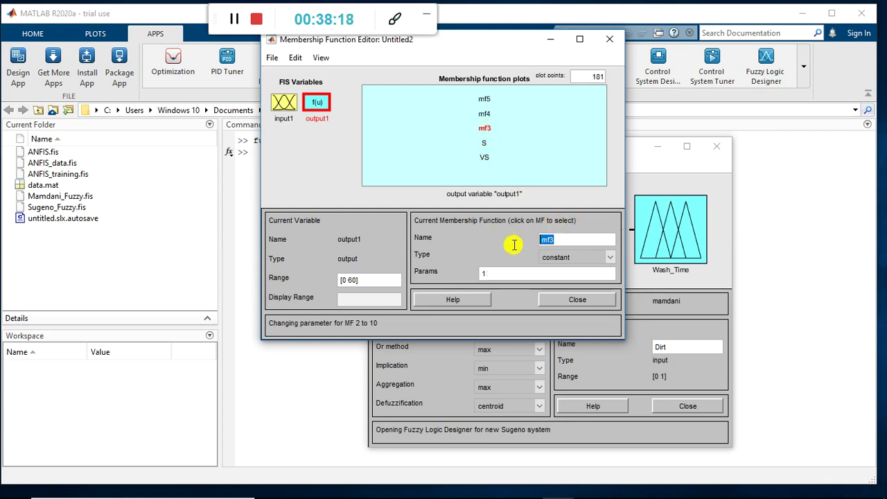
type("M")
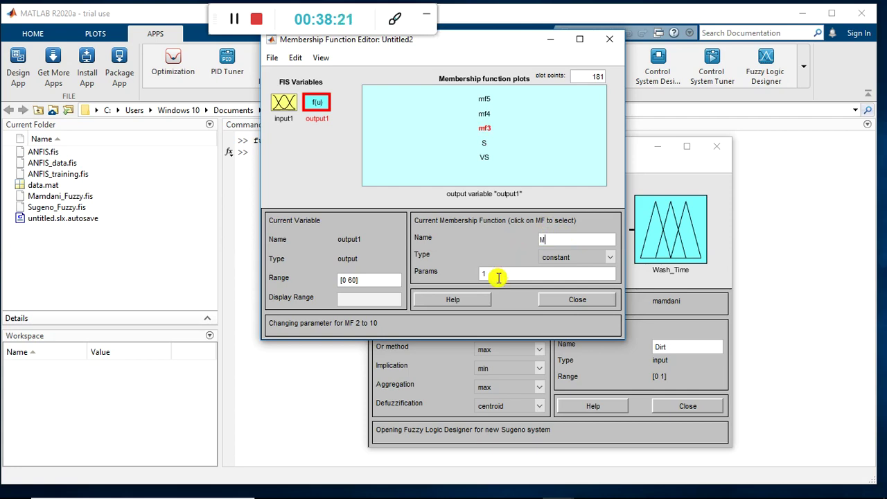
key("Tab")
type("2")
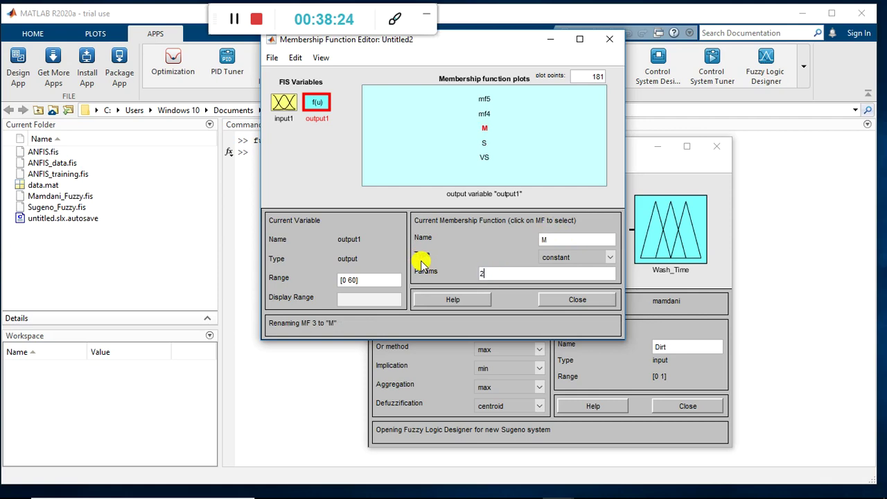
type("5")
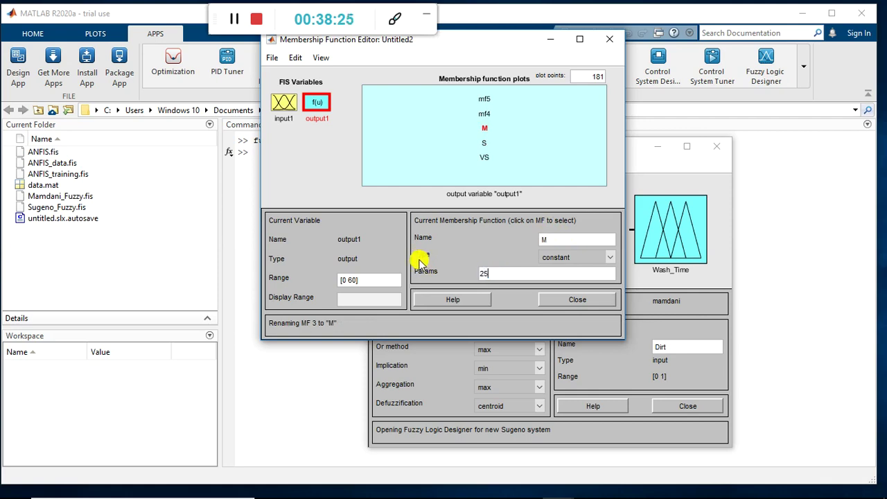
key("Return")
Rename output1's membership function mf4 as L and set its constant parameter to 40.
left_click(483, 115)
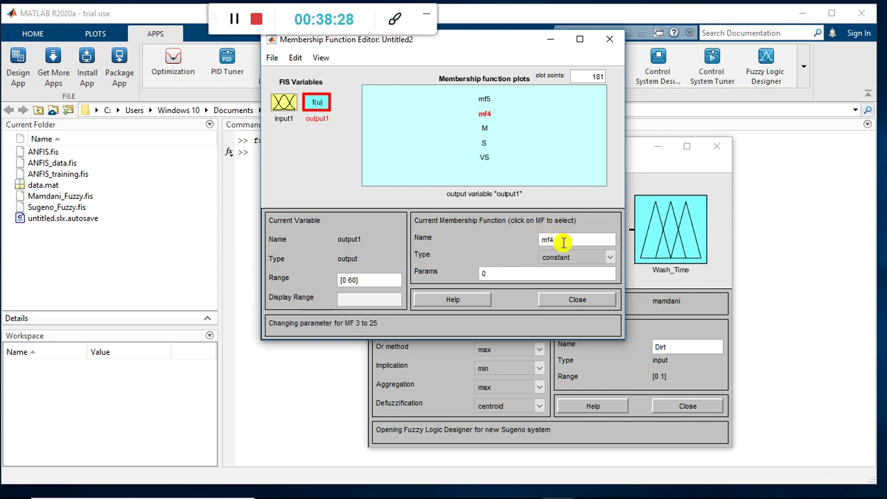
double_click(564, 242)
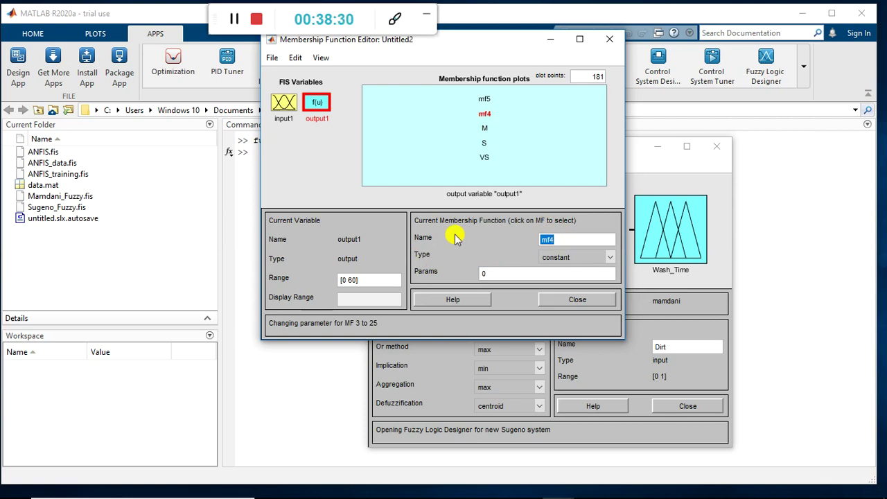
type("L")
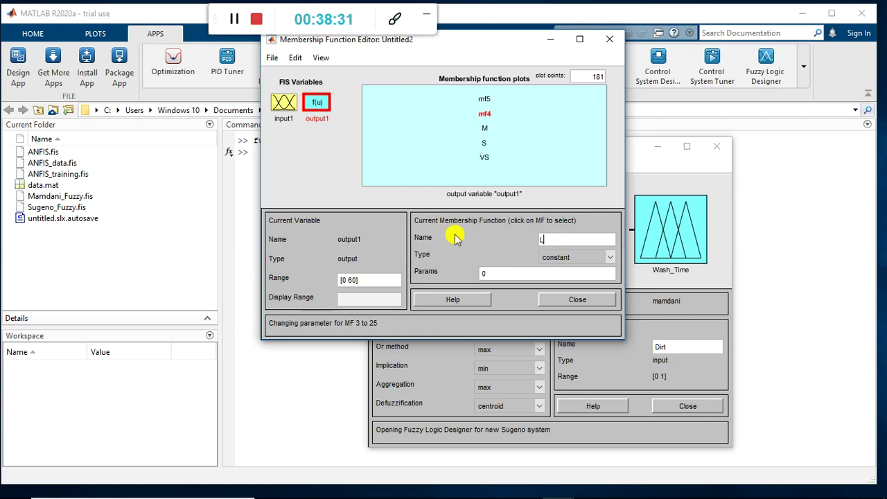
double_click(491, 274)
key("BackSpace")
type("40")
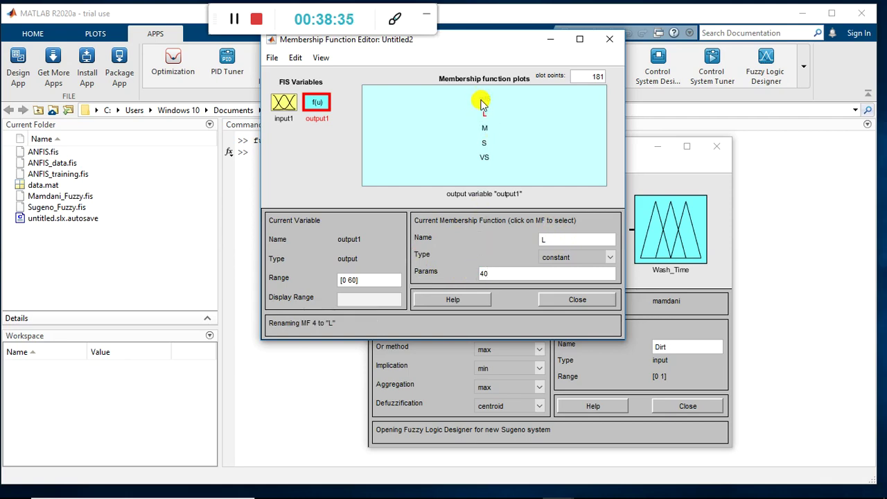
Rename output1's membership function mf5 as VL and set its constant parameter to 60.
left_click(559, 240)
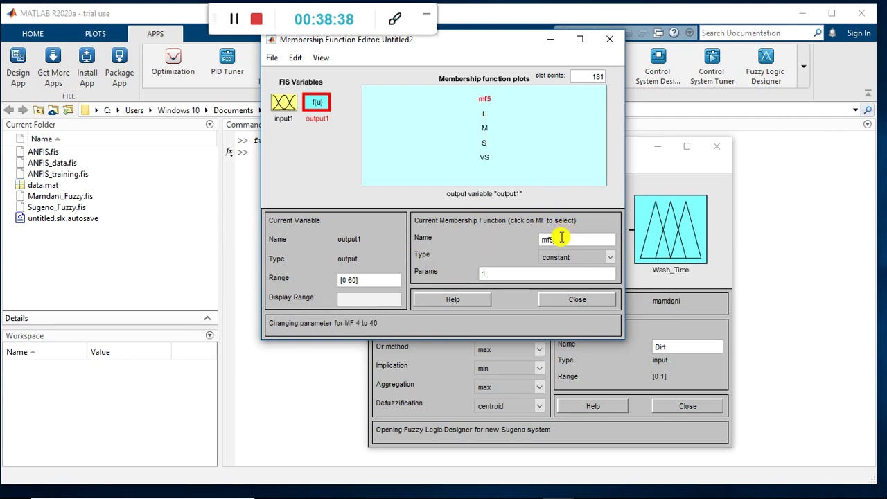
type("VL")
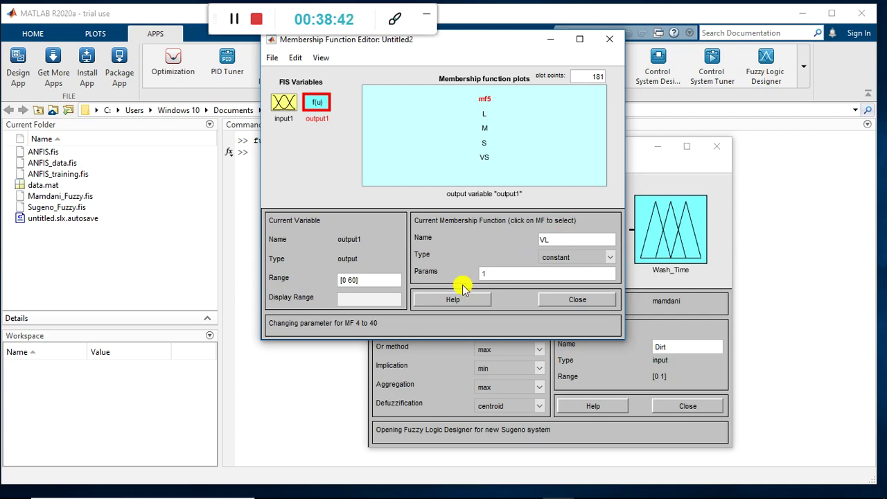
left_click(500, 276)
key("BackSpace")
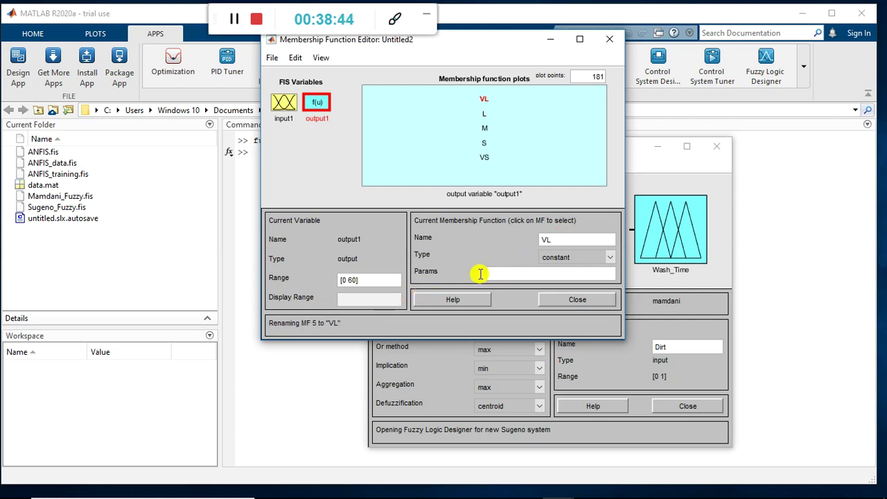
type("60")
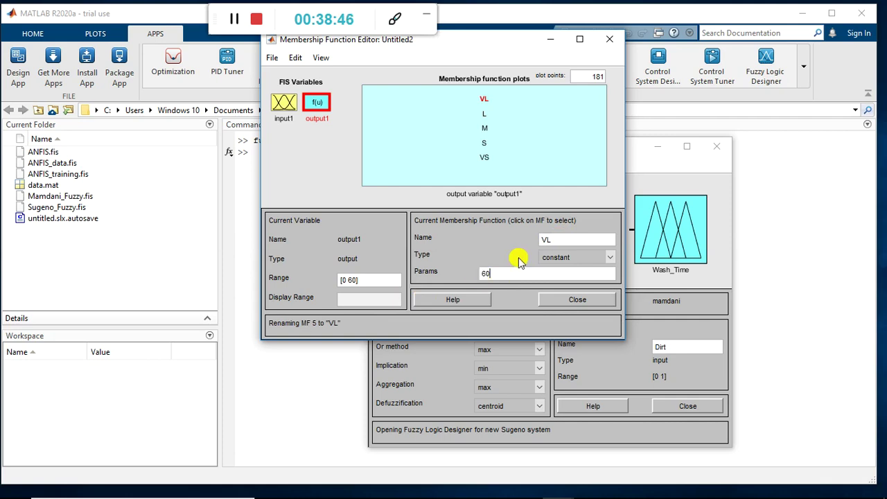
left_click(466, 114)
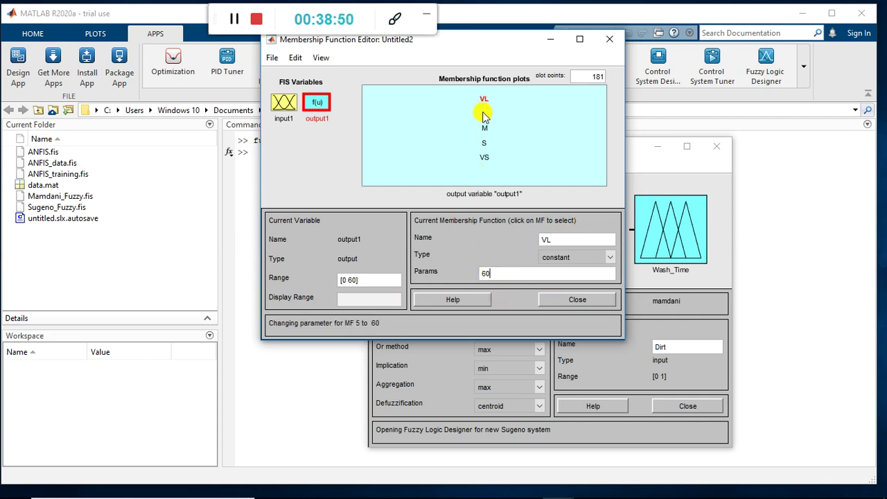
Close the membership function editor and both untitled fuzzy systems, discarding their changes.
left_click(581, 305)
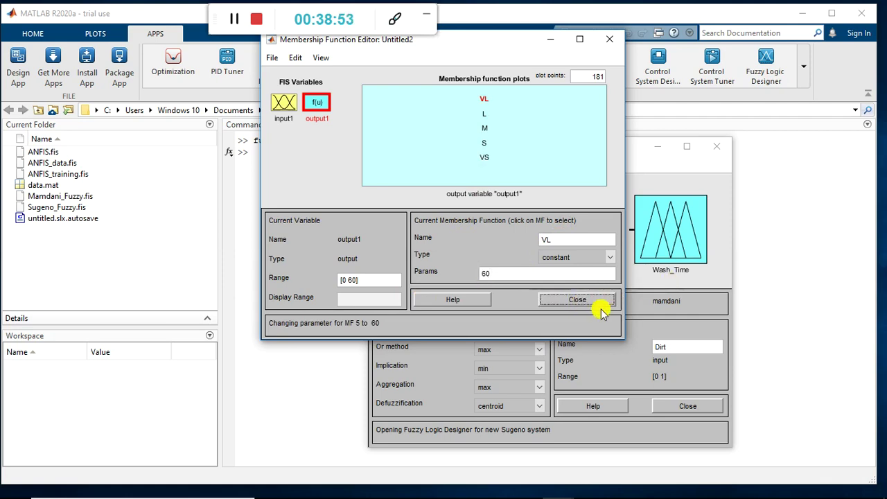
left_click(594, 300)
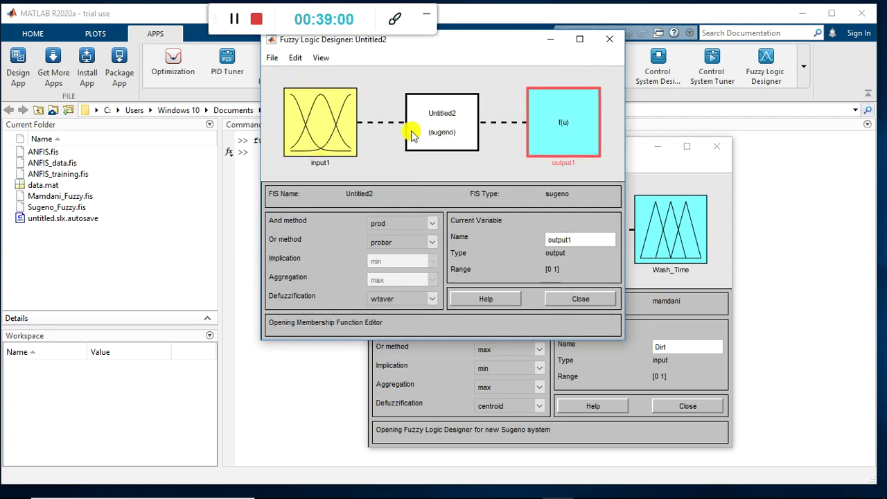
left_click(588, 300)
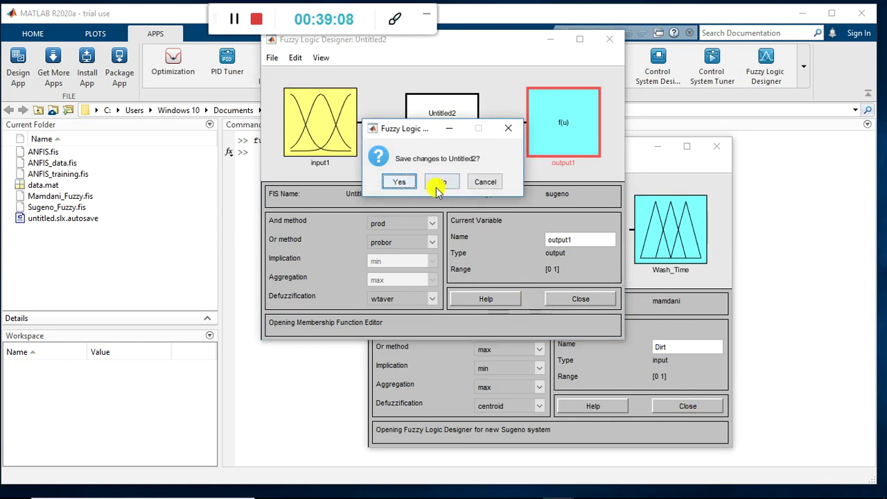
left_click(438, 186)
left_click(683, 409)
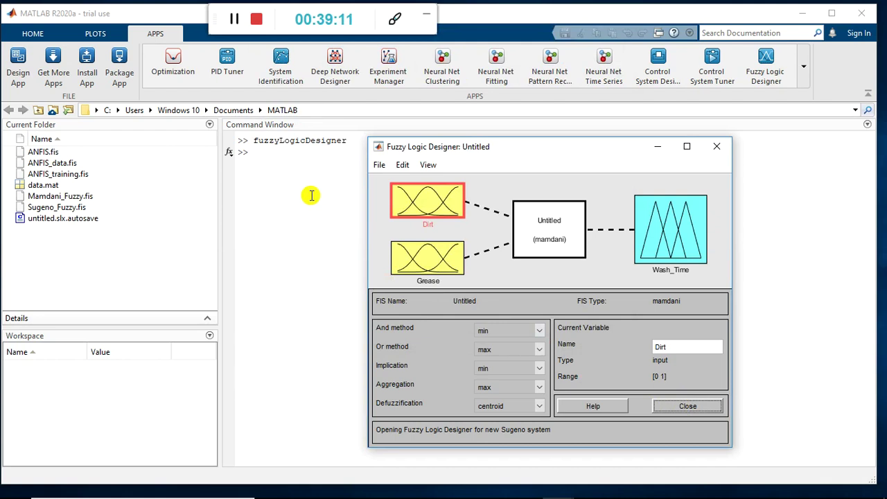
left_click(548, 287)
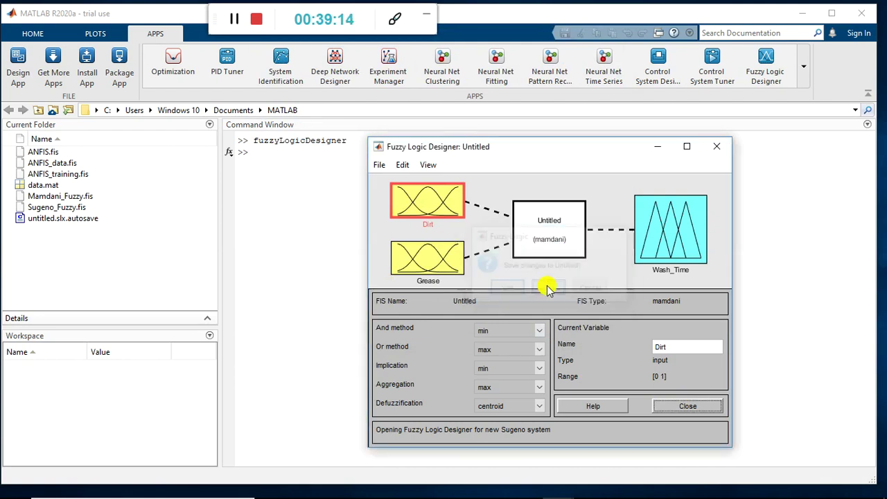
Open the saved Sugeno system by running fuzzyLogicDesigner('Sugeno_Fuzzy.fis').
left_click(275, 156)
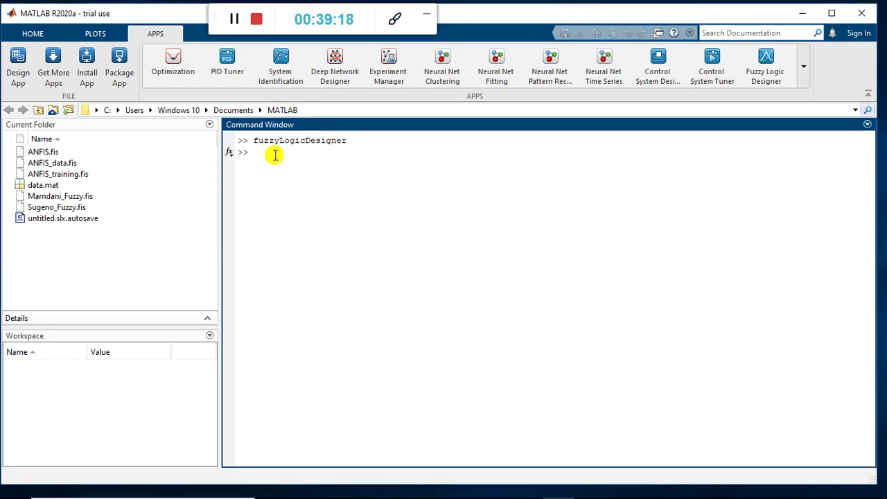
type("f")
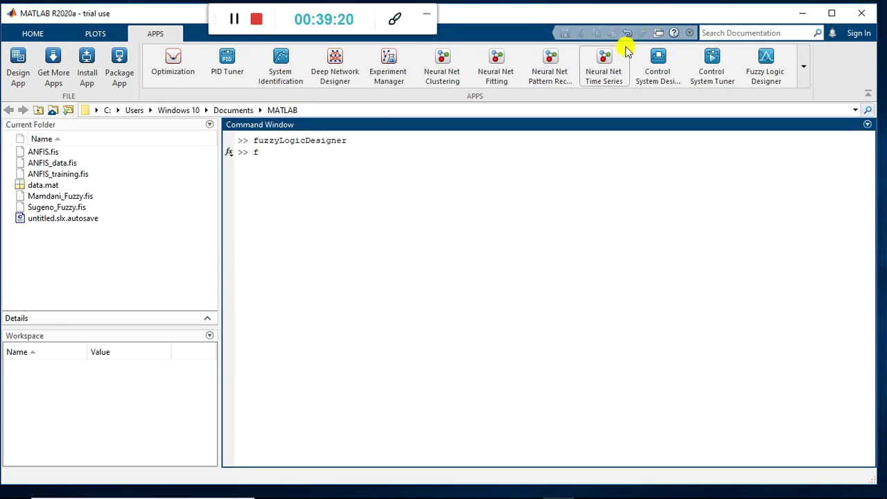
type("uzzyLogicDesigner")
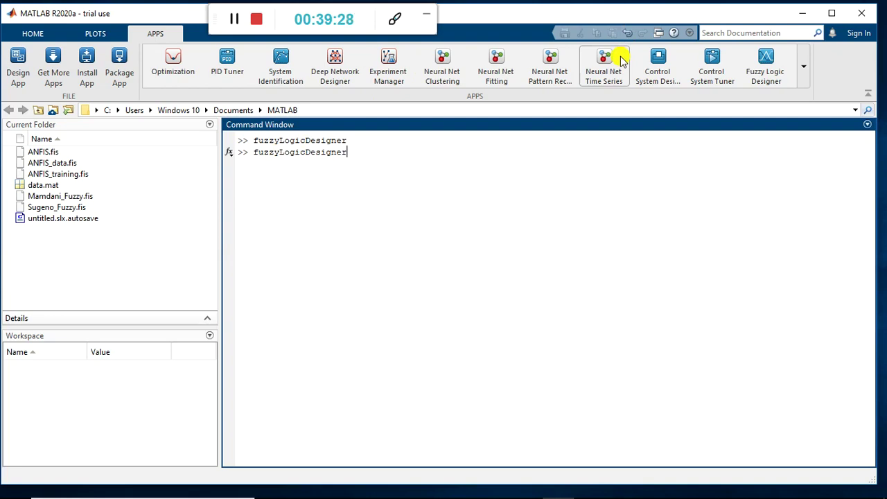
type("('")
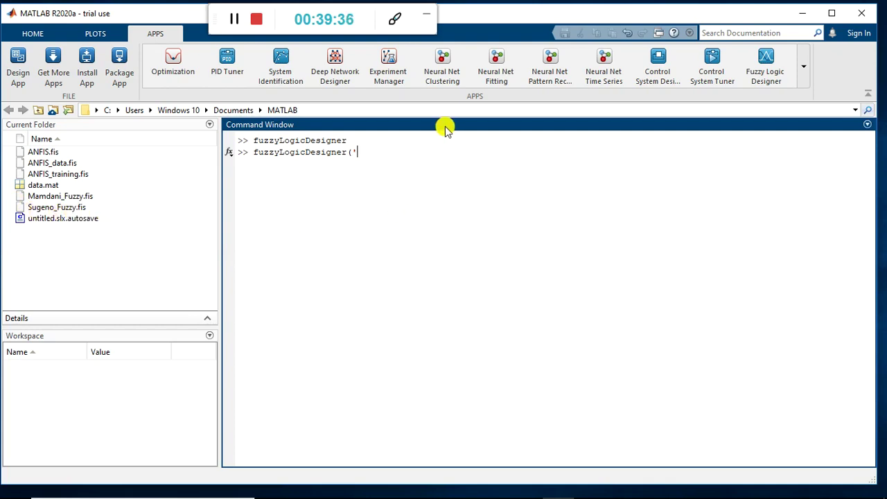
type("Sugeno_Fuzzy.")
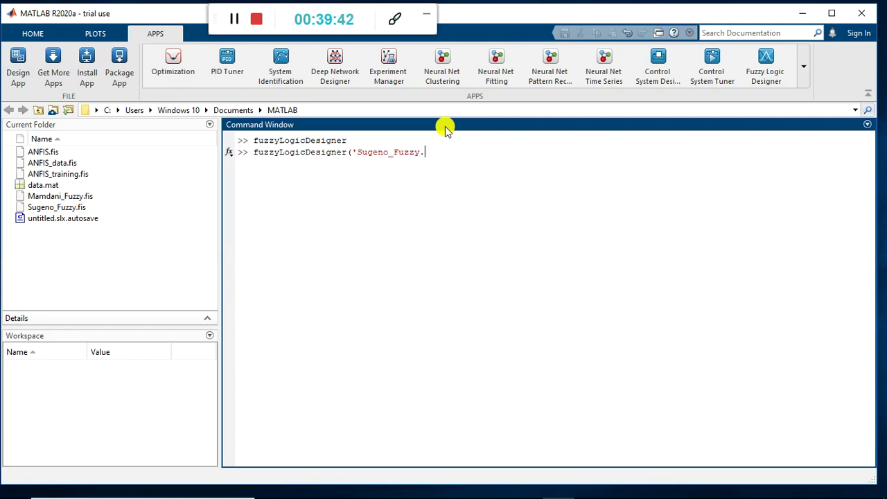
type("fis')")
key("Return")
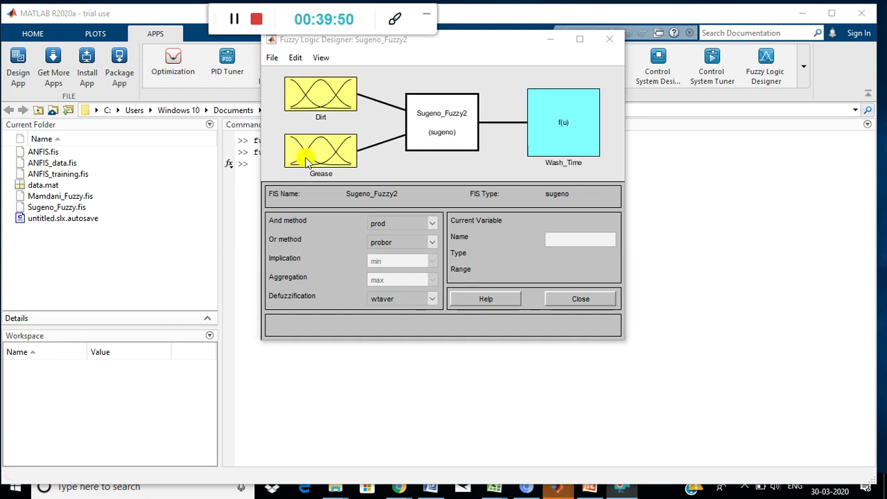
Review the membership functions of Dirt, Grease and Wash_Time in the Sugeno system, then close the editor.
left_click_drag(563, 119, 563, 121)
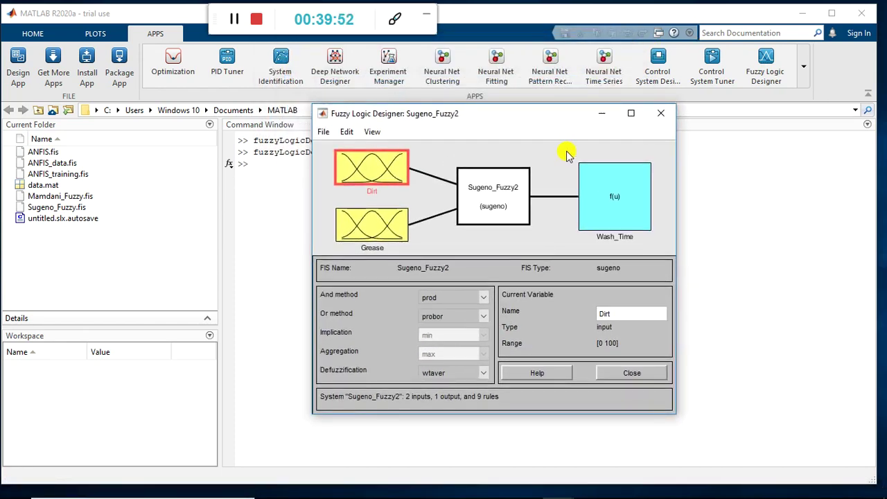
double_click(364, 172)
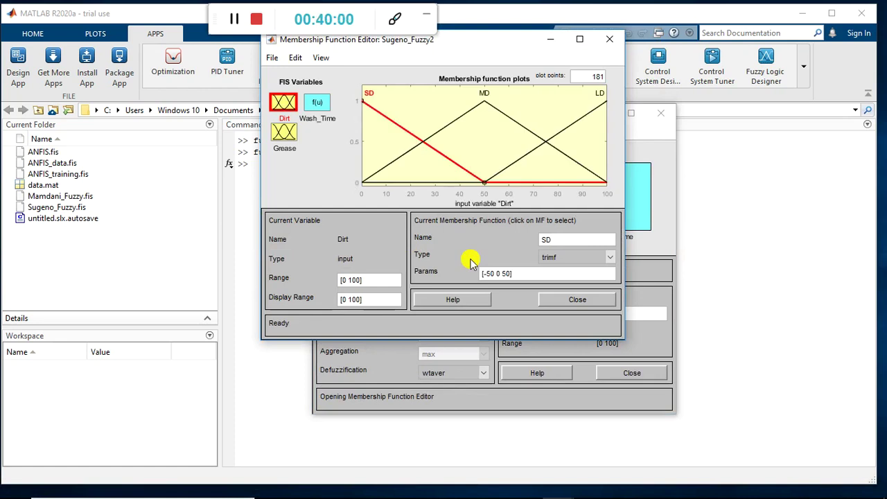
left_click(284, 135)
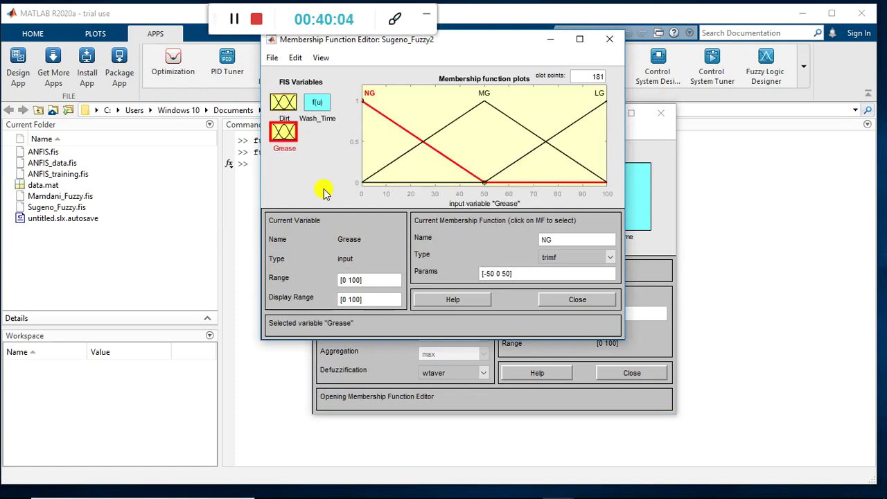
left_click(317, 103)
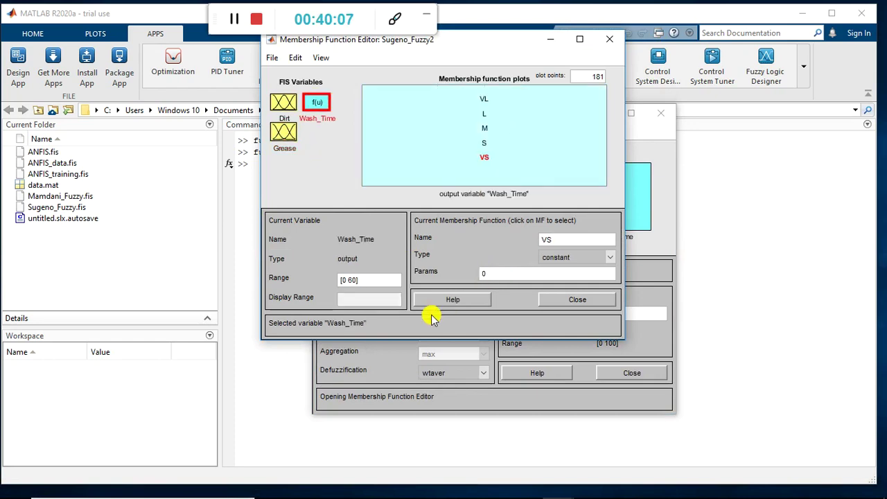
left_click(580, 303)
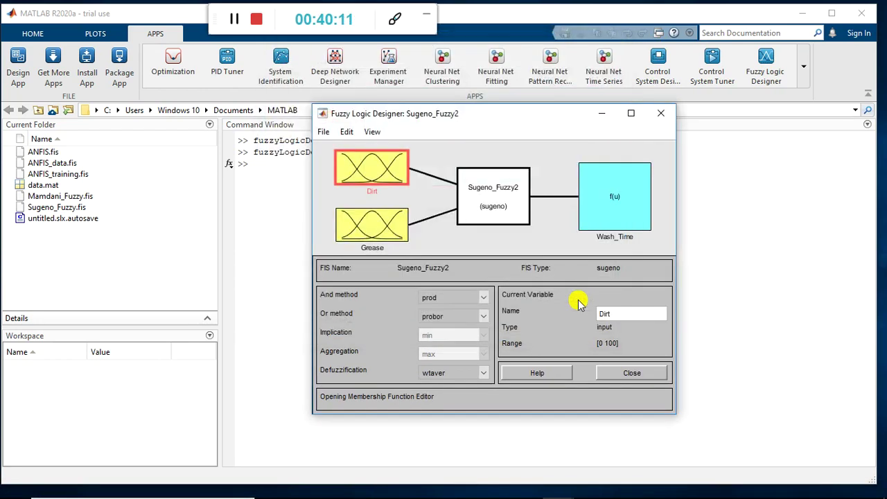
Open the Sugeno system's Rule Viewer and minimize it, then review the rule list in the Rule Editor and close it.
left_click(374, 133)
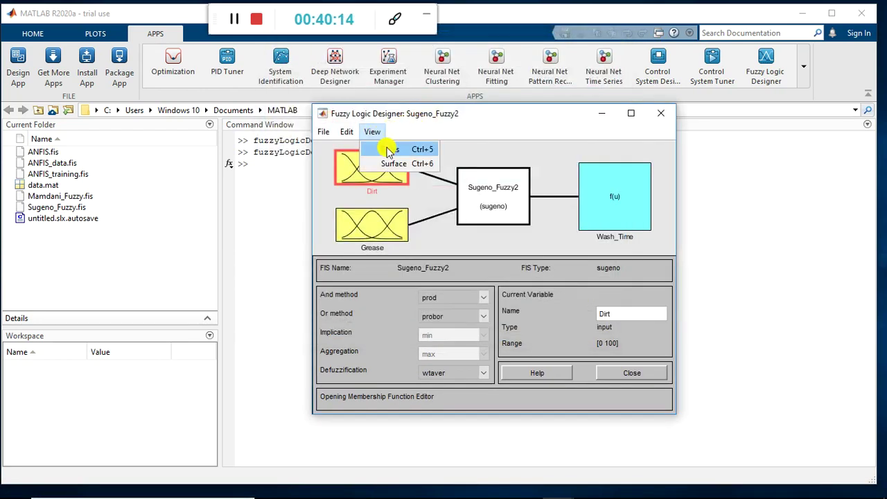
left_click(433, 171)
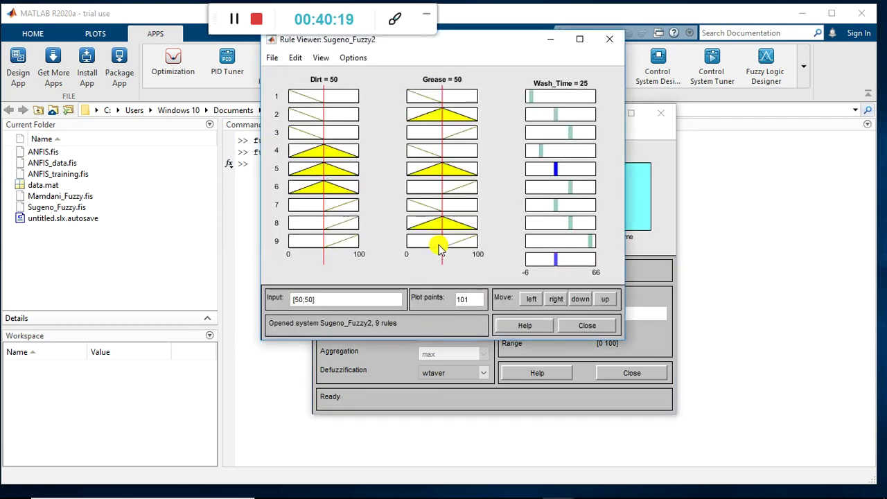
left_click(551, 39)
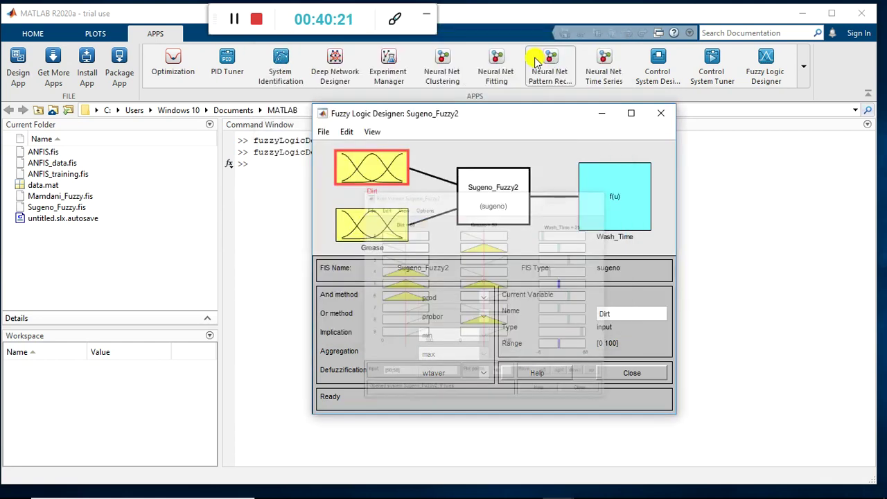
double_click(485, 208)
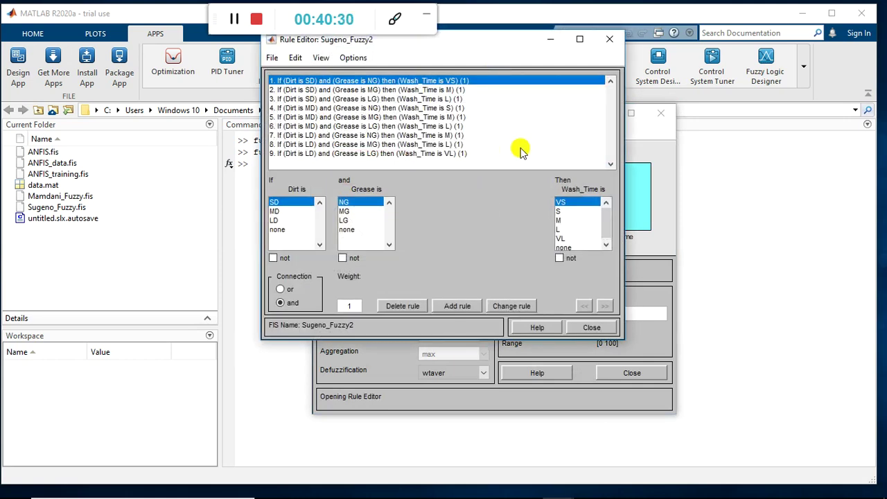
left_click(586, 329)
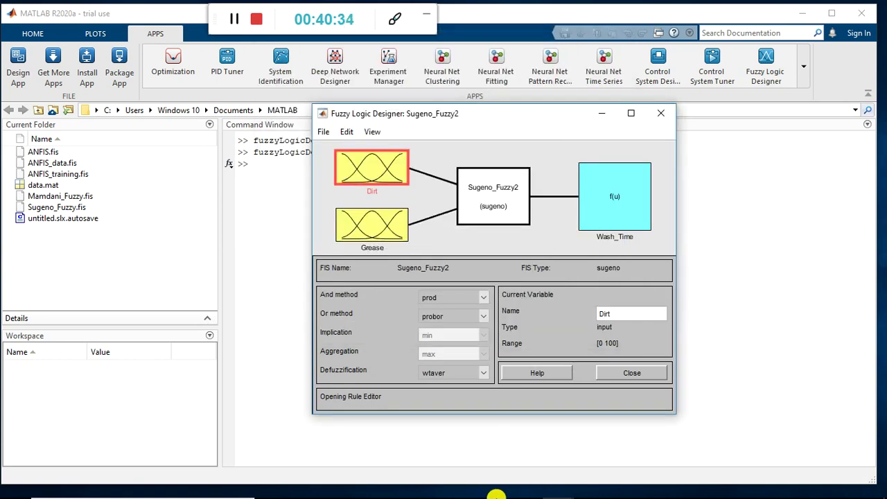
Bring back the Rule Viewer and evaluate the Sugeno system with the input [60;70].
mouse_move(563, 491)
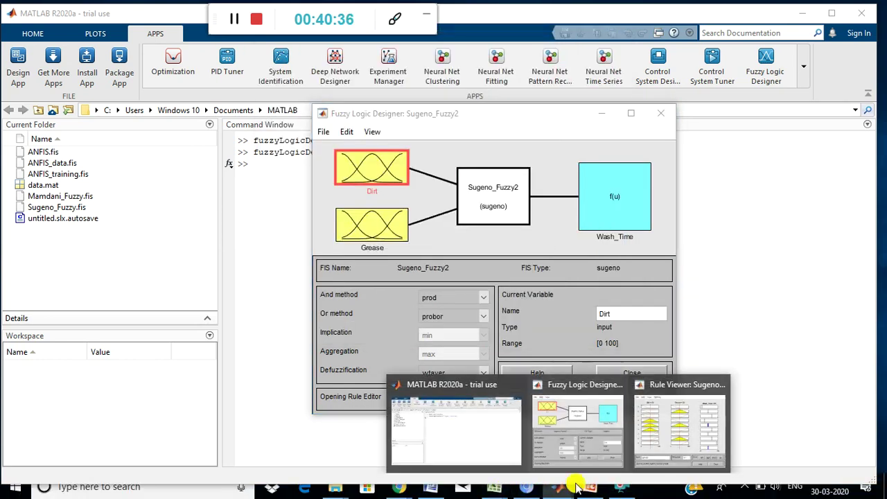
left_click(660, 428)
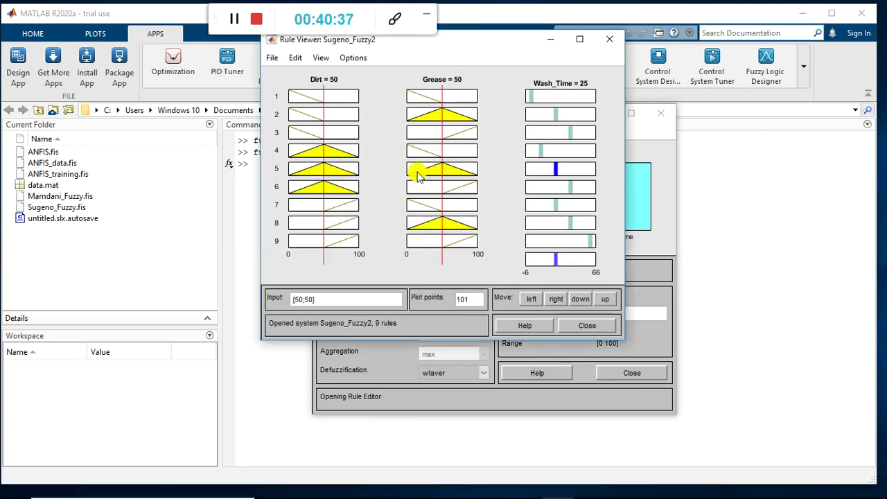
double_click(295, 299)
type("6")
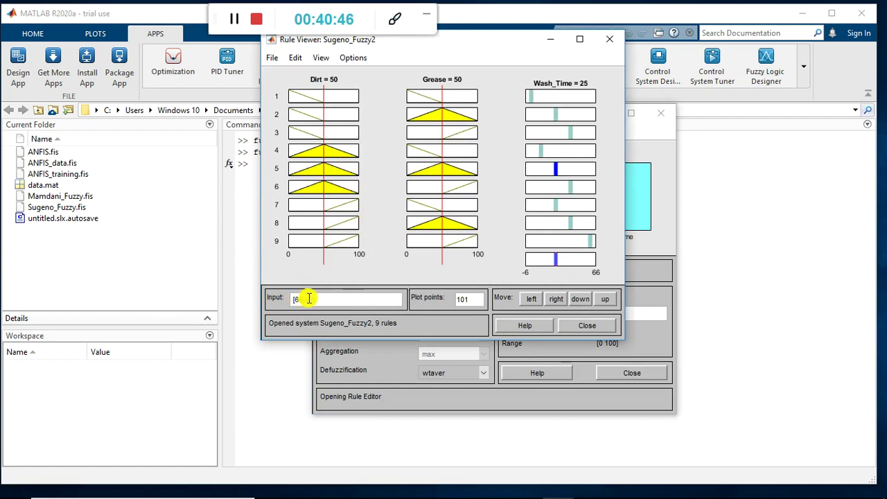
type("00;70]")
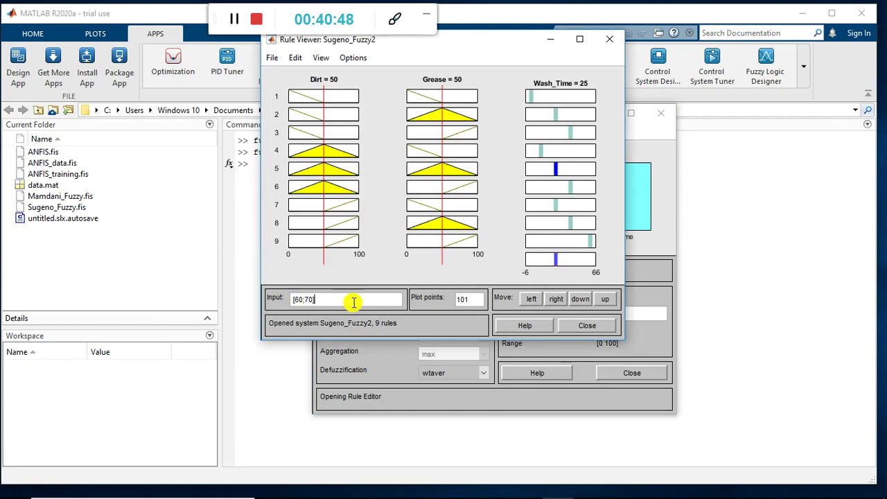
key("Return")
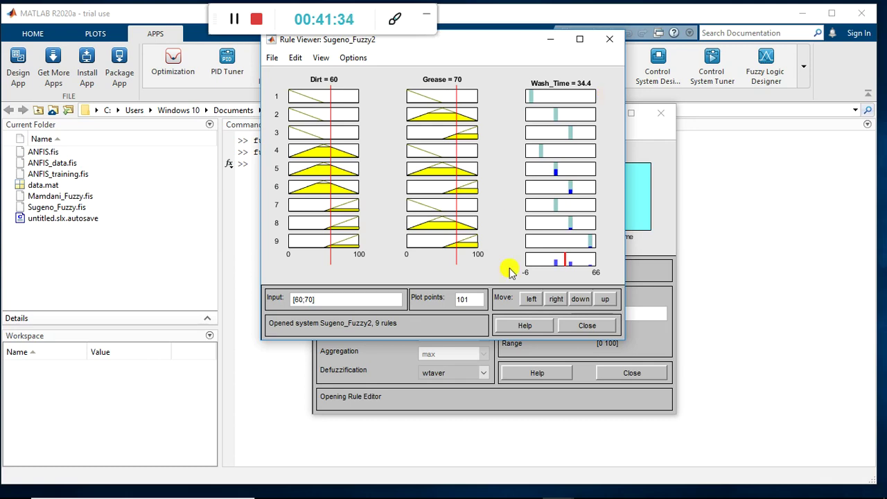
Arrange the Rule Viewer and Fuzzy Logic Designer windows side by side and select the designer's Sugeno_Fuzzy2 rule block.
left_click_drag(507, 42, 292, 108)
left_click_drag(511, 119, 639, 112)
left_click(626, 178)
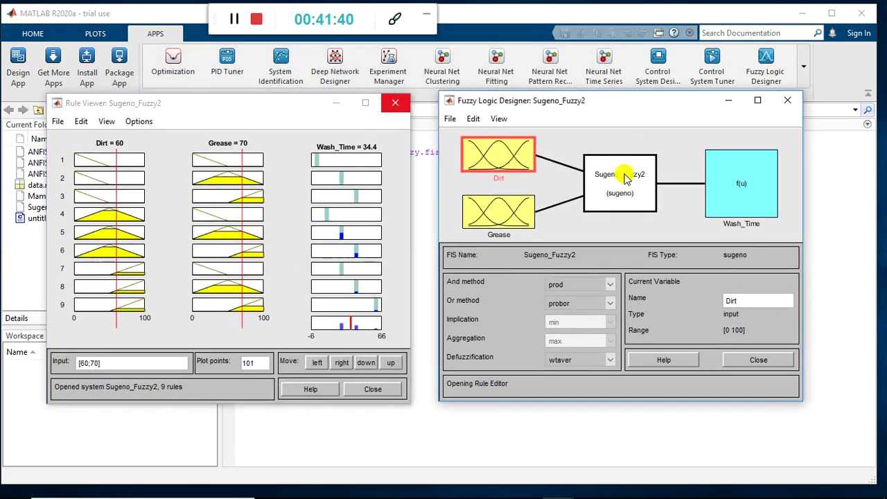